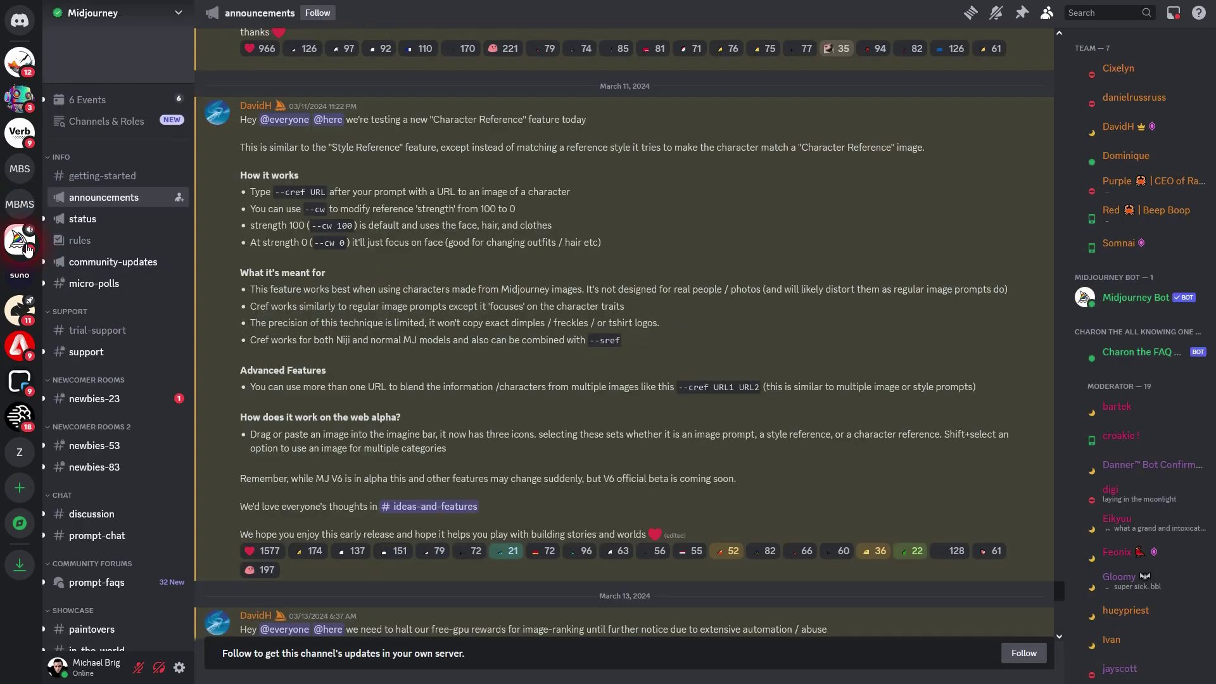
Step: On the personal Midjourney server, generate images with /imagine and the prompt "woman wearing a summer dress, red hair --ar 2:3"
double_click(313, 198)
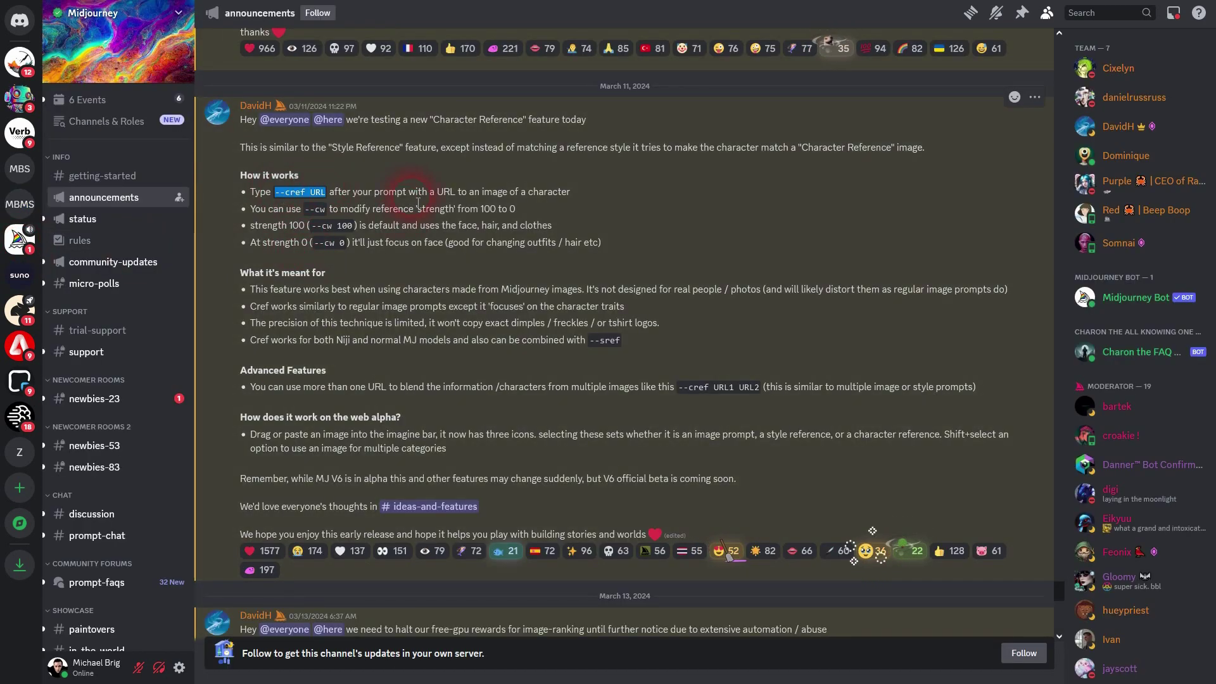
left_click(32, 211)
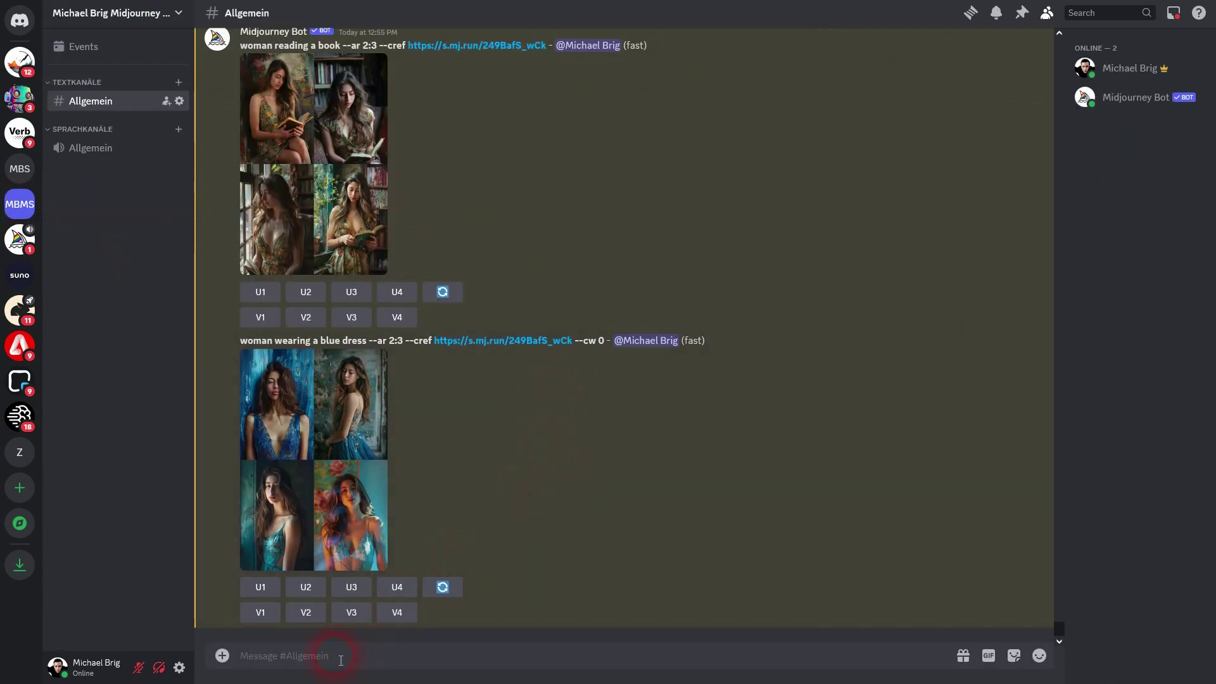
type("/ima")
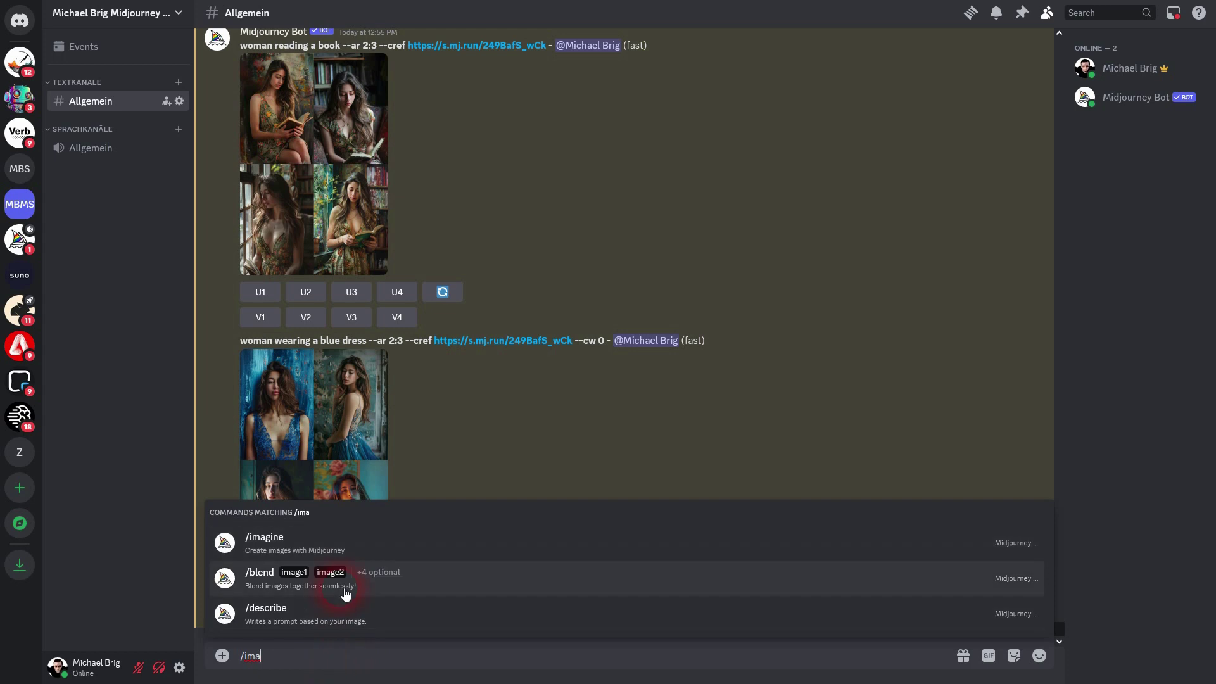
left_click(376, 538)
type("woman ")
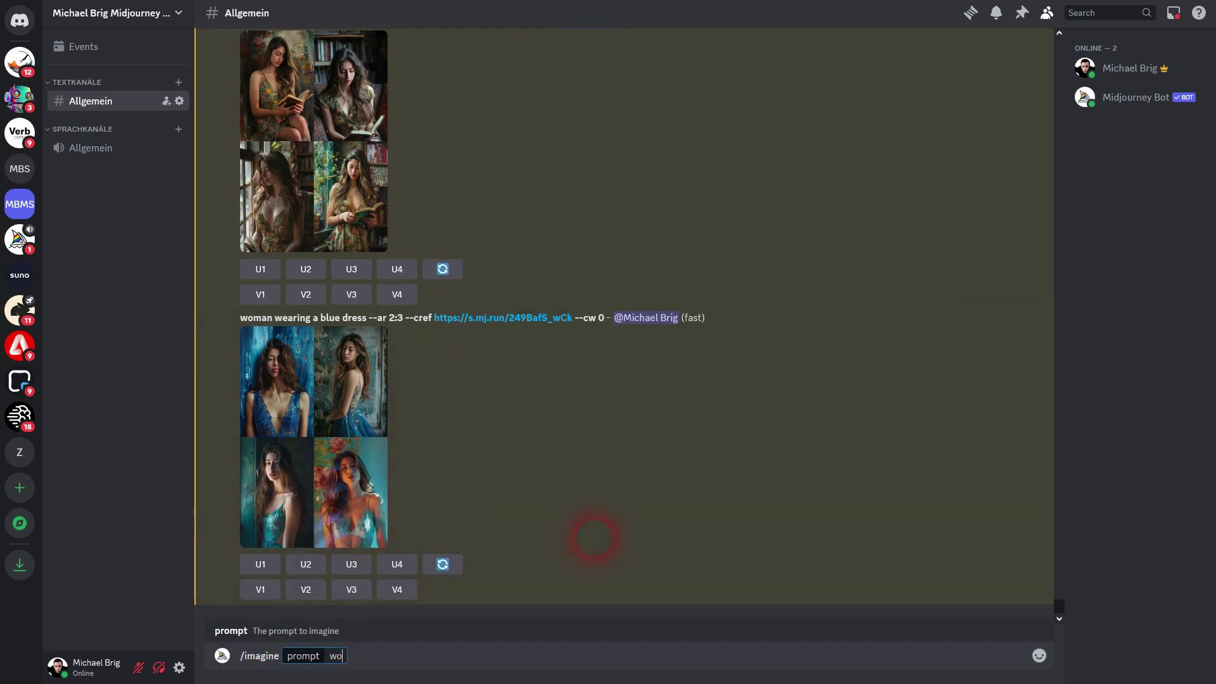
type("wear")
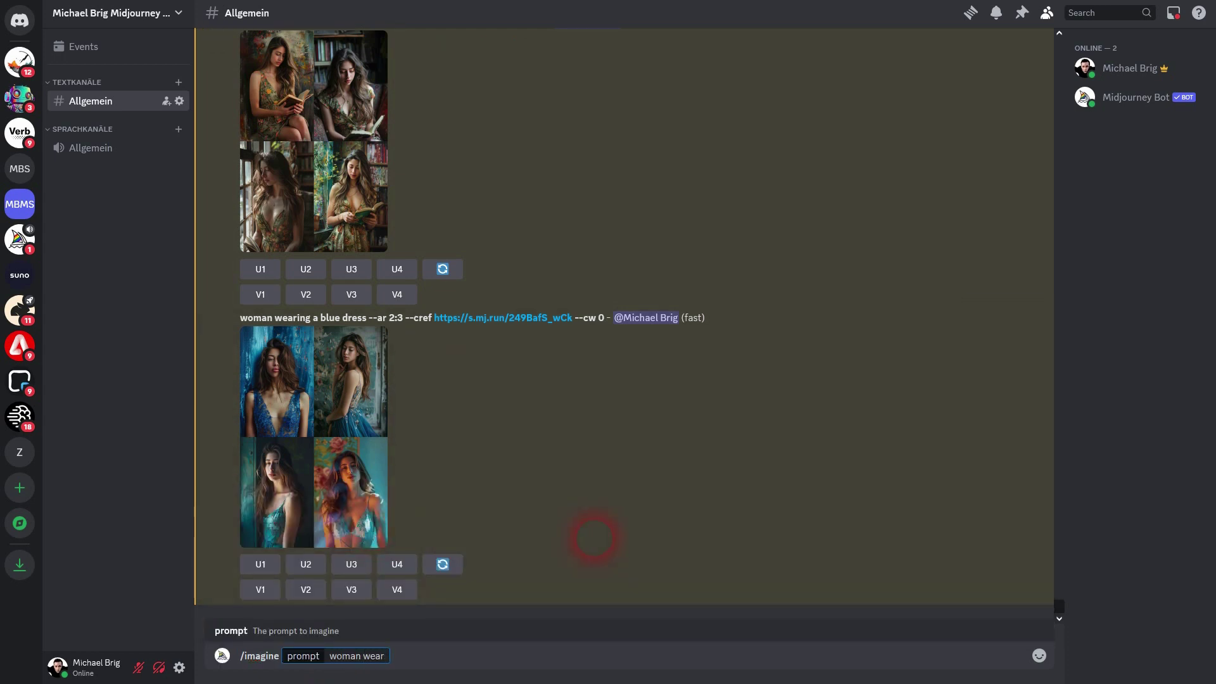
type("ing a summer dress")
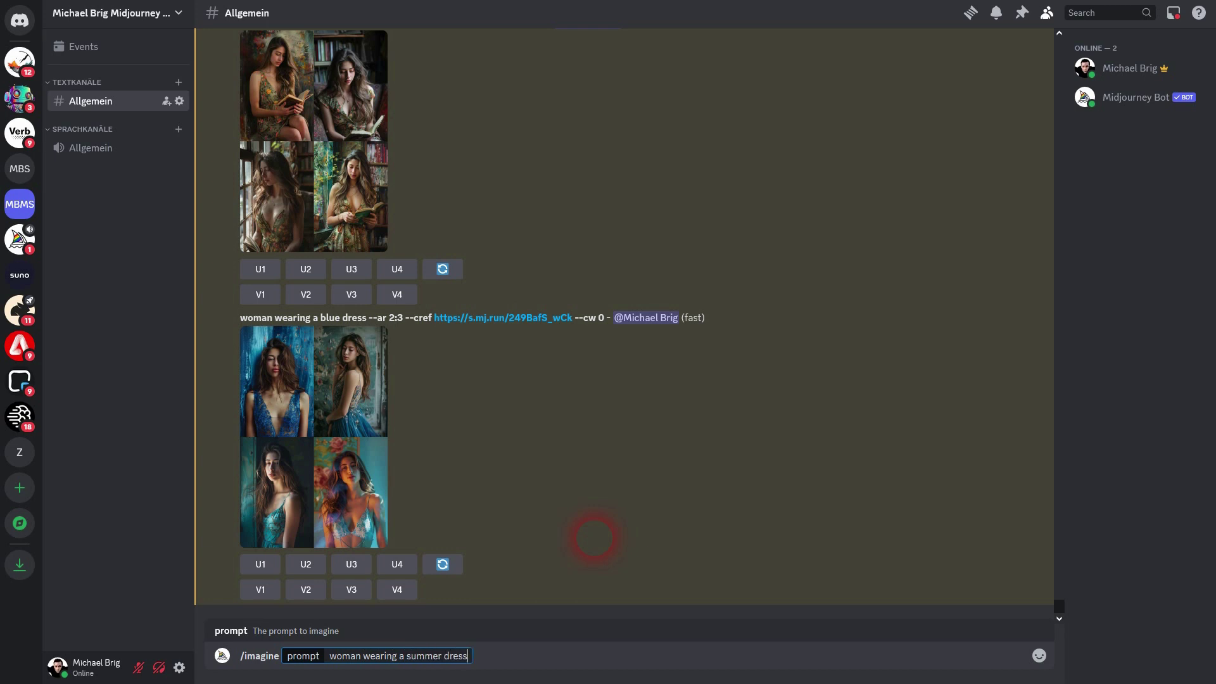
type(", red hair --ar 2:3")
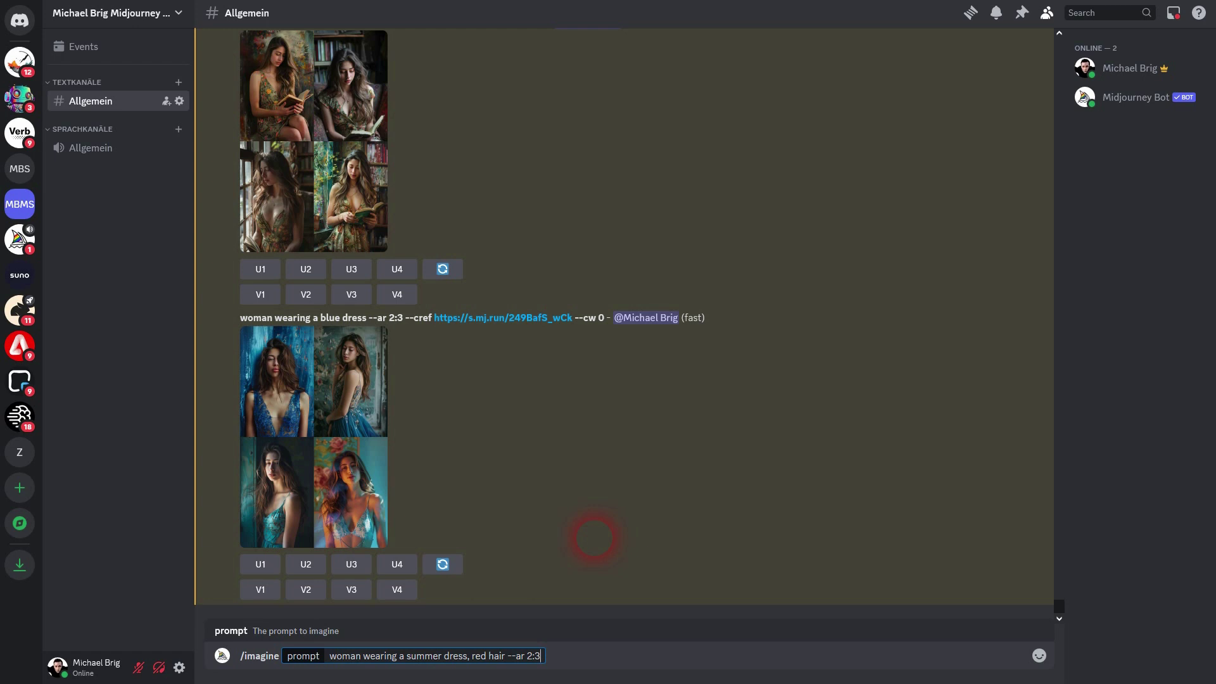
key("Return")
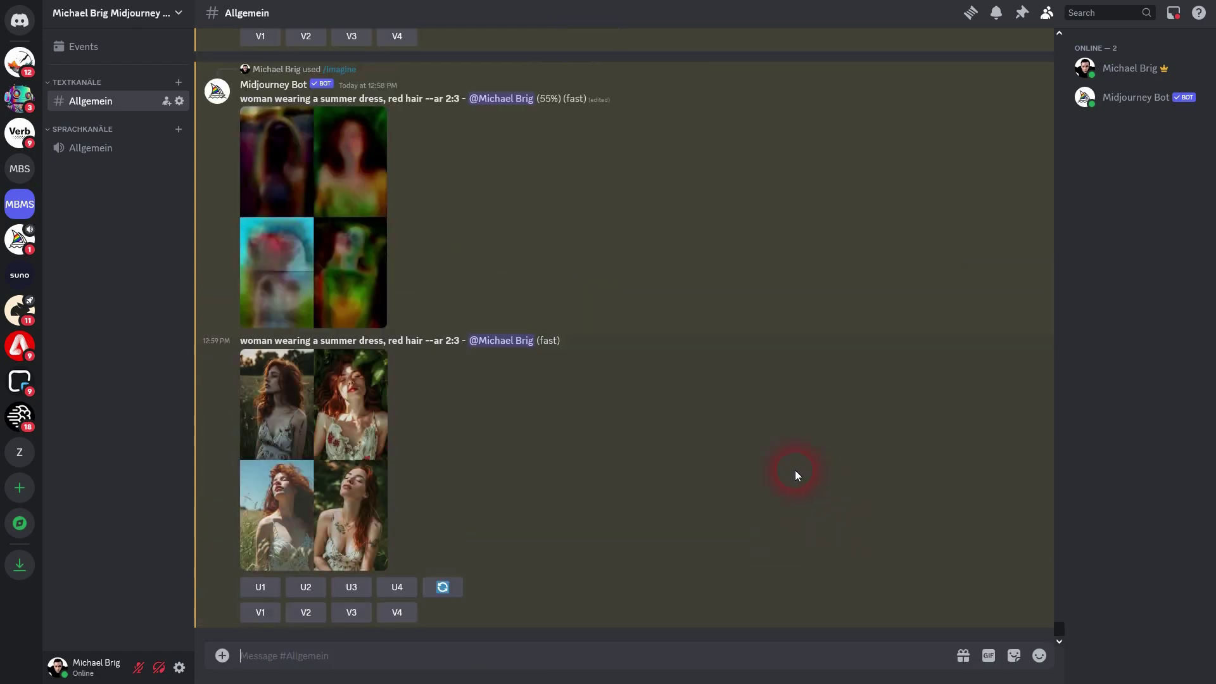
Step: View the red-hair grid enlarged and rerun it with the prompt "woman wearing a summer dress, red hair, looking at the camera --ar 2:3"
left_click(329, 428)
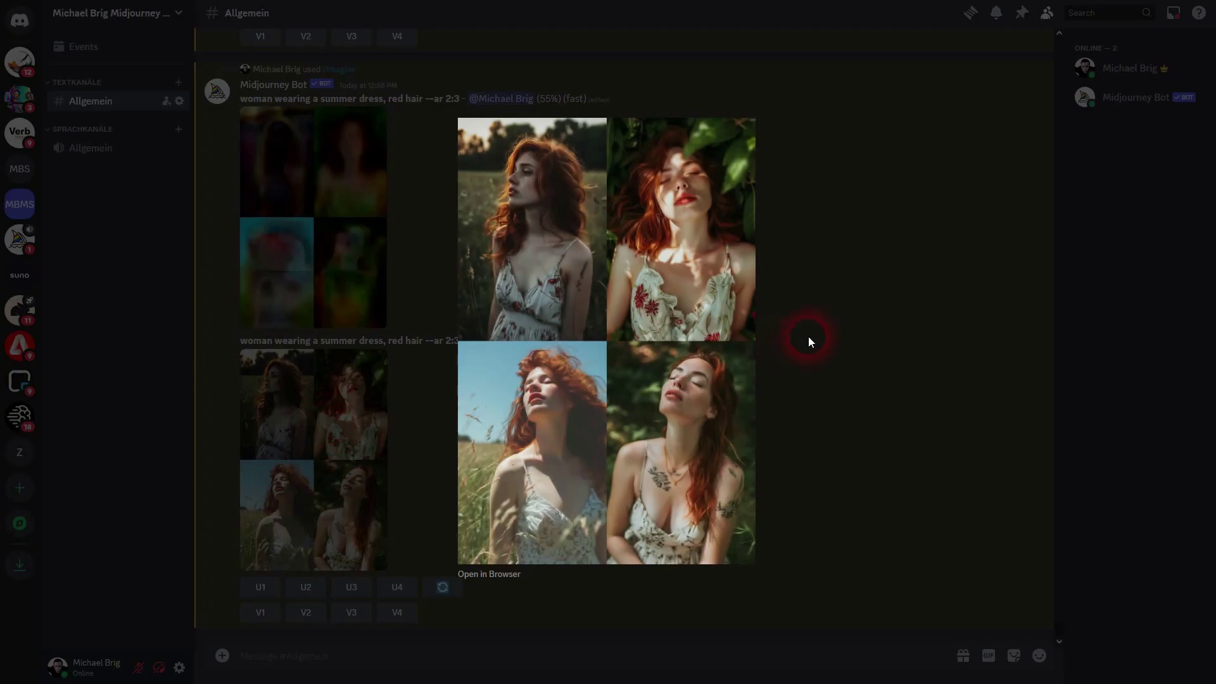
left_click(841, 333)
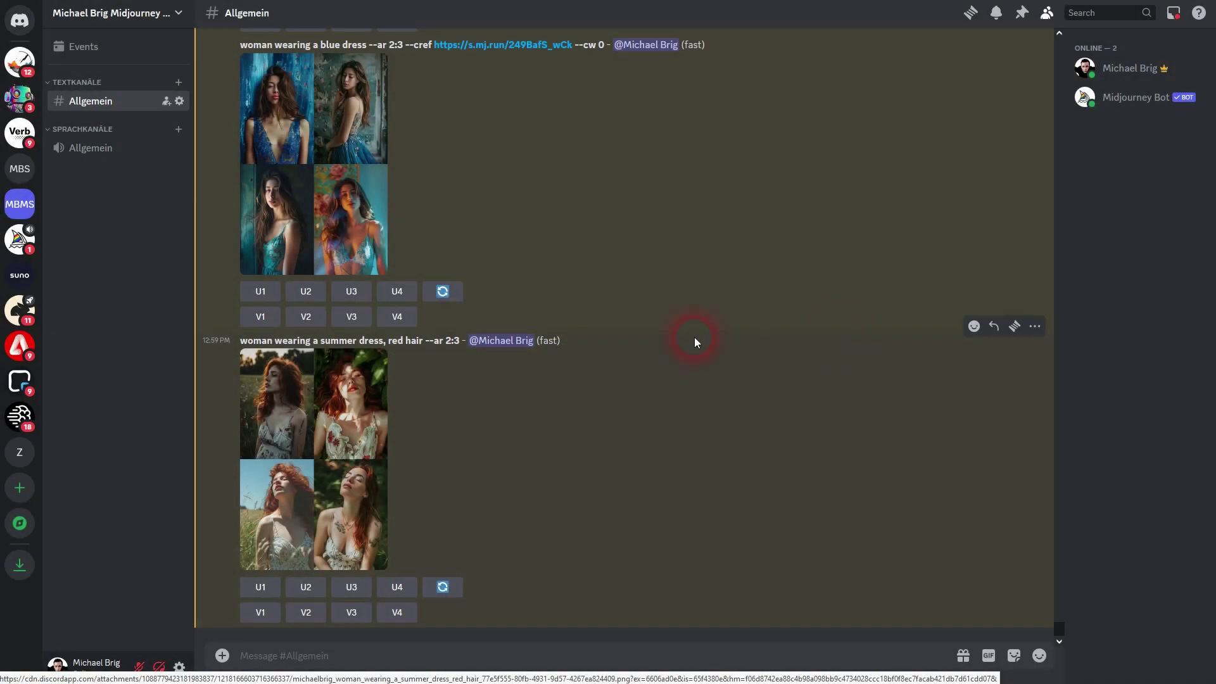
left_click(246, 348)
left_click_drag(246, 349, 385, 342)
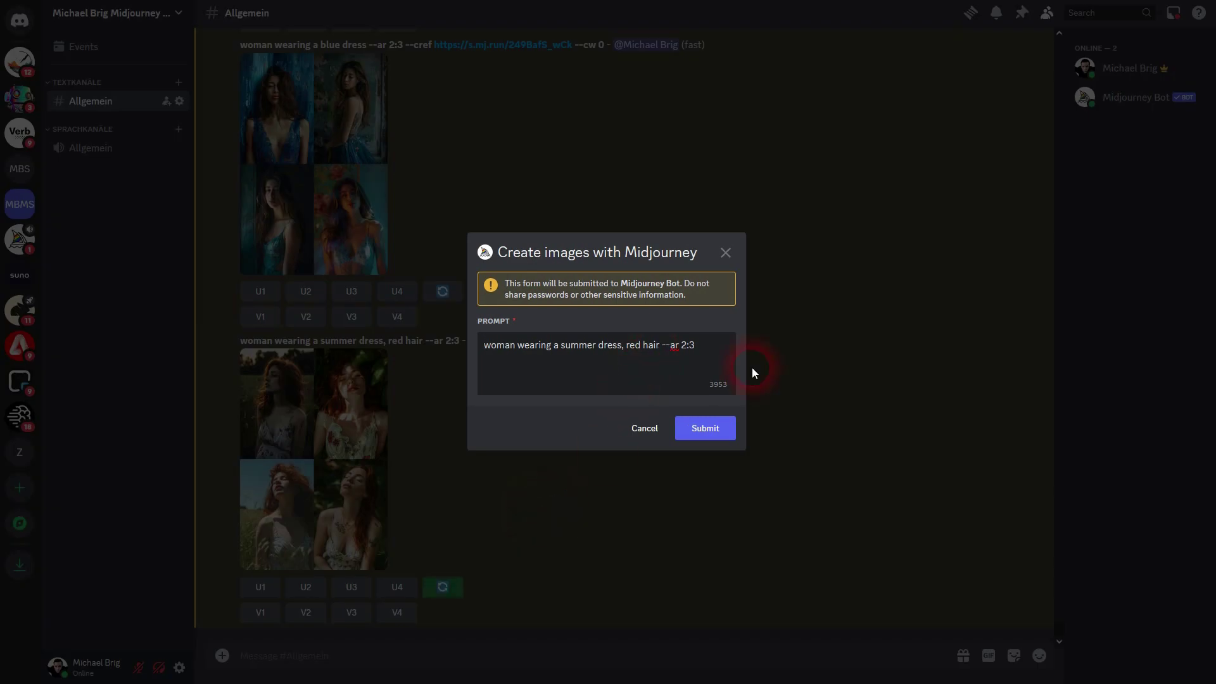
type(", looking at the camera --ar 2:3")
left_click(705, 430)
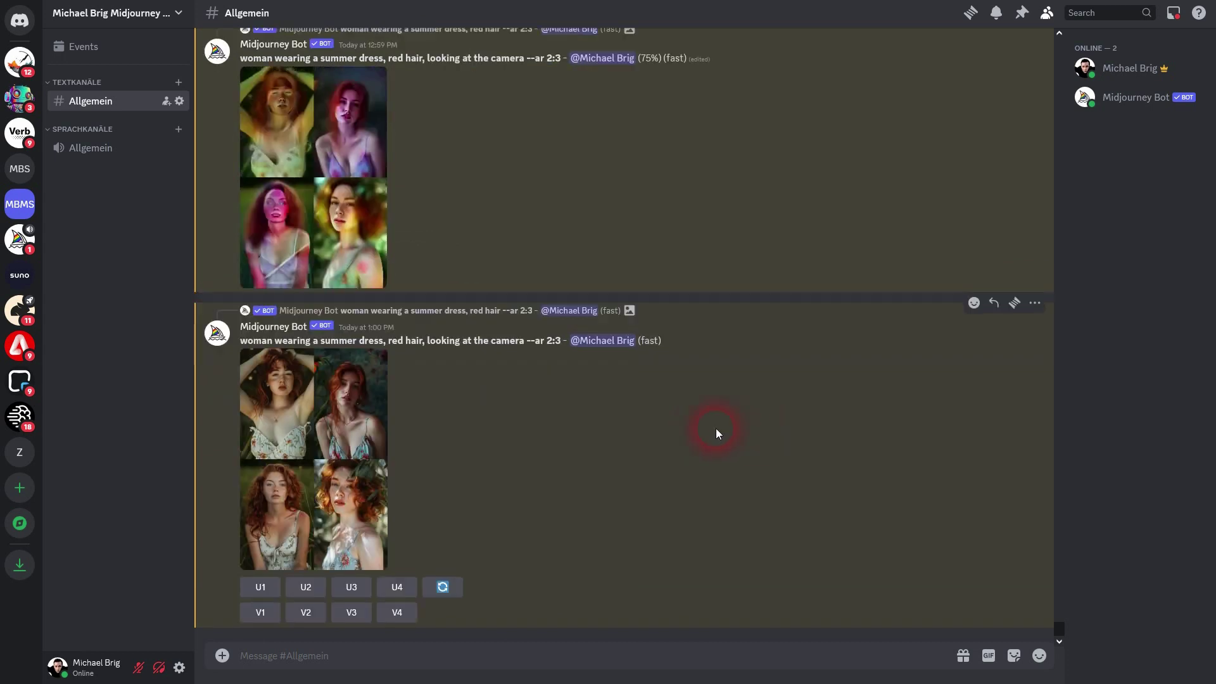
Step: View the looking-at-the-camera grid enlarged and upscale its third image
left_click(311, 421)
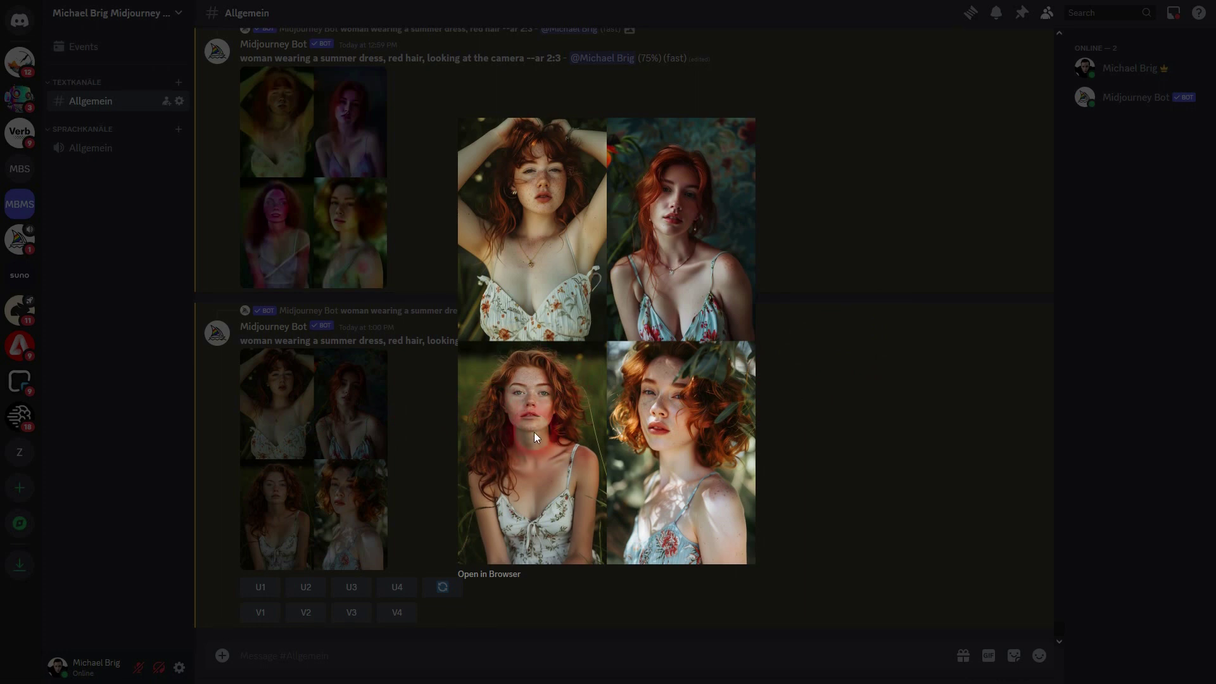
left_click(913, 383)
left_click(351, 586)
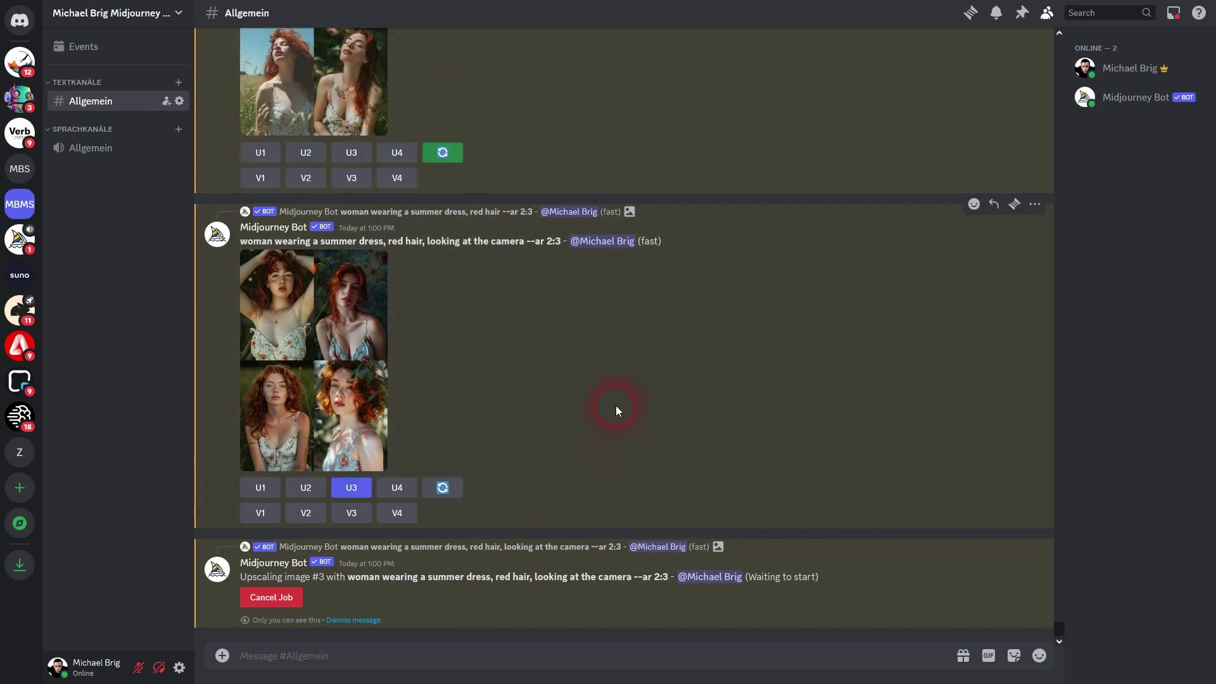
Step: Open the upscaled image at full size in the browser and save it as a PNG under the suggested file name
left_click(322, 394)
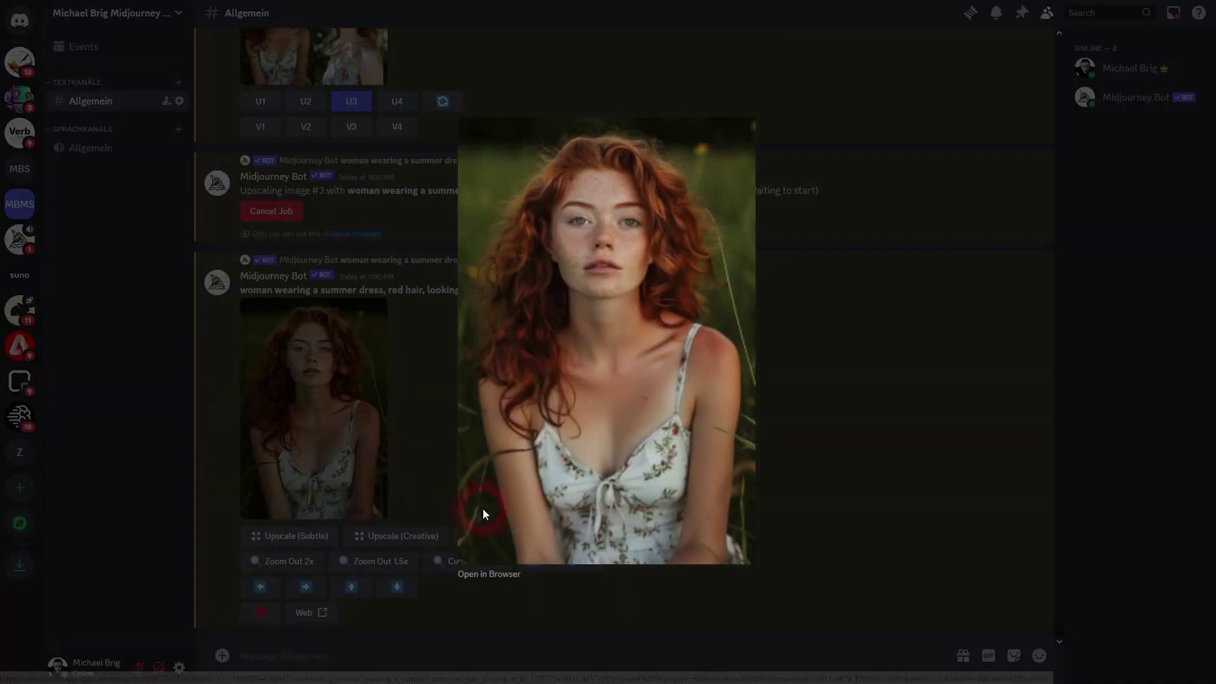
left_click(501, 574)
right_click(610, 290)
left_click(633, 283)
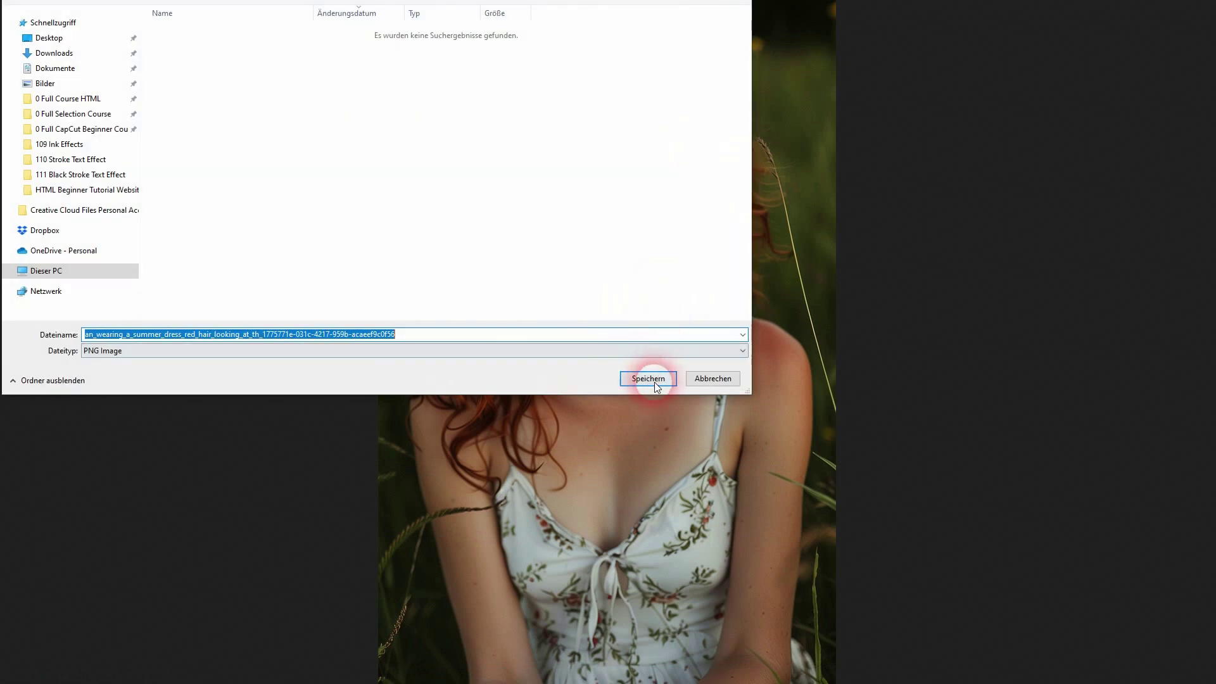
left_click(652, 380)
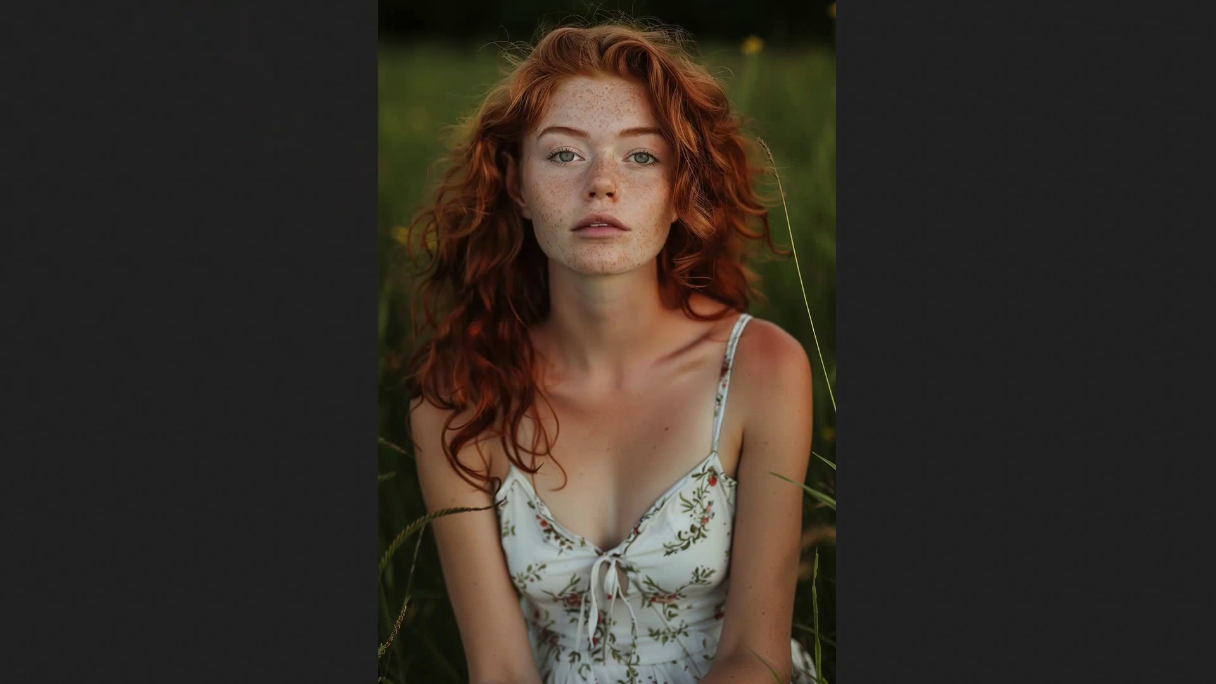
Step: Return to the Discord channel and post the saved woman image as an attachment
key("alt+Tab")
left_click(366, 307)
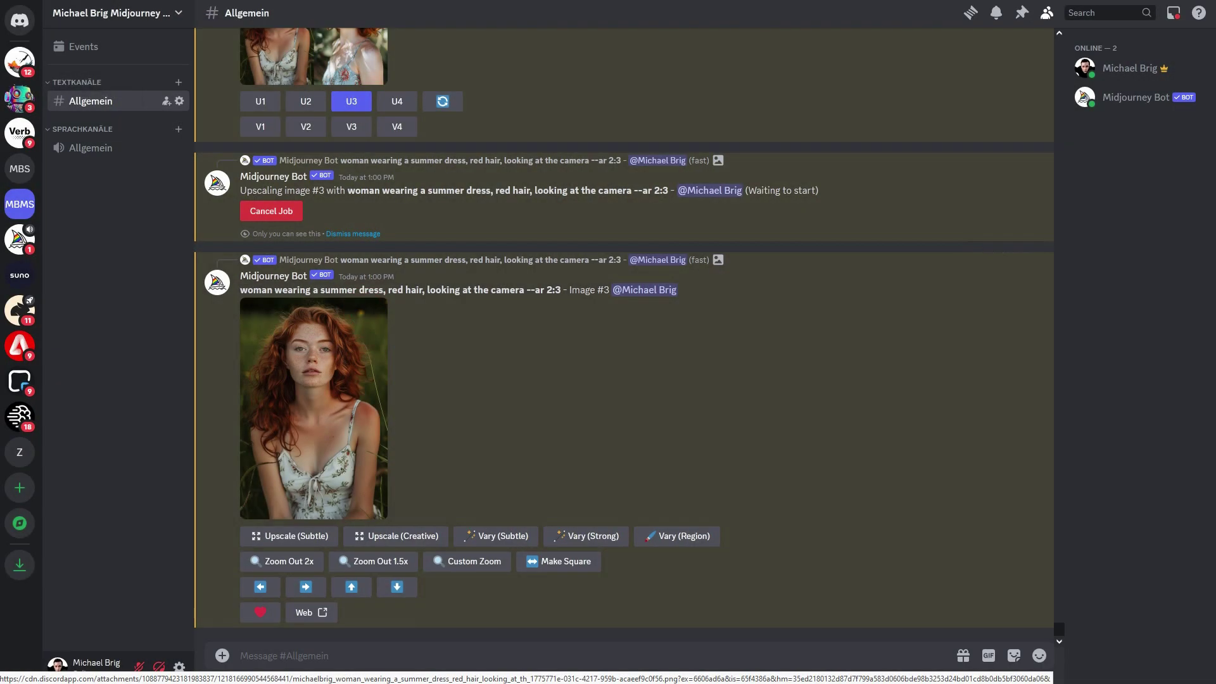
left_click_drag(734, 445, 746, 455)
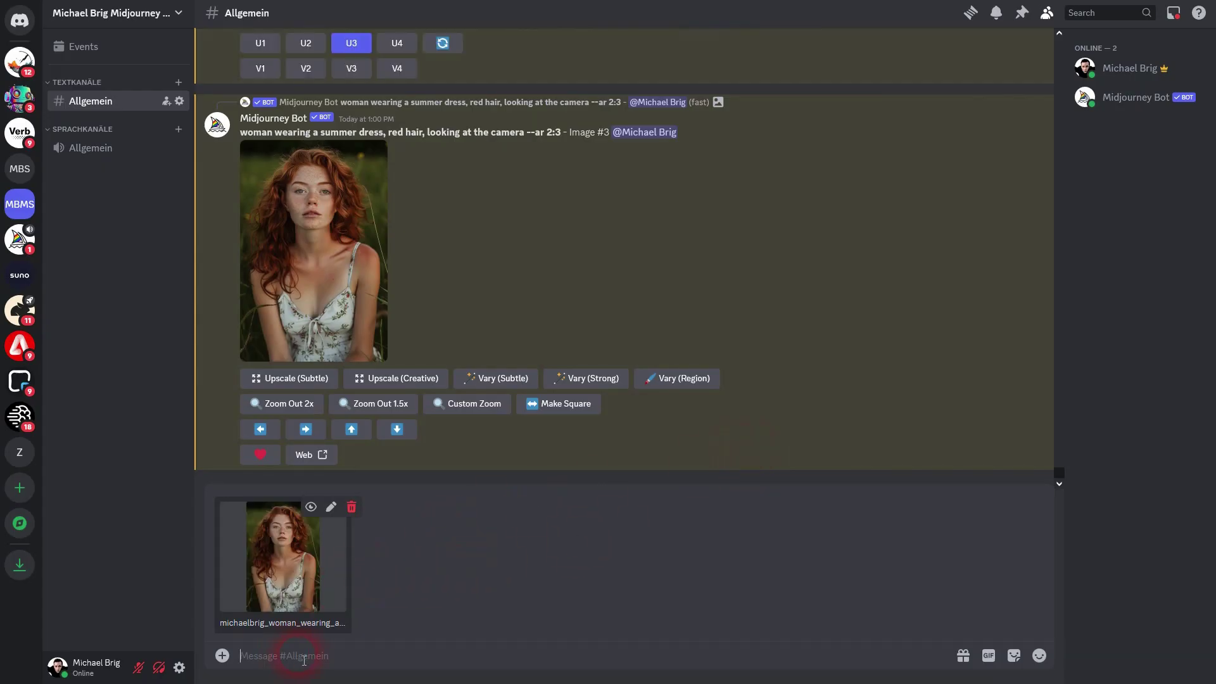
key("Return")
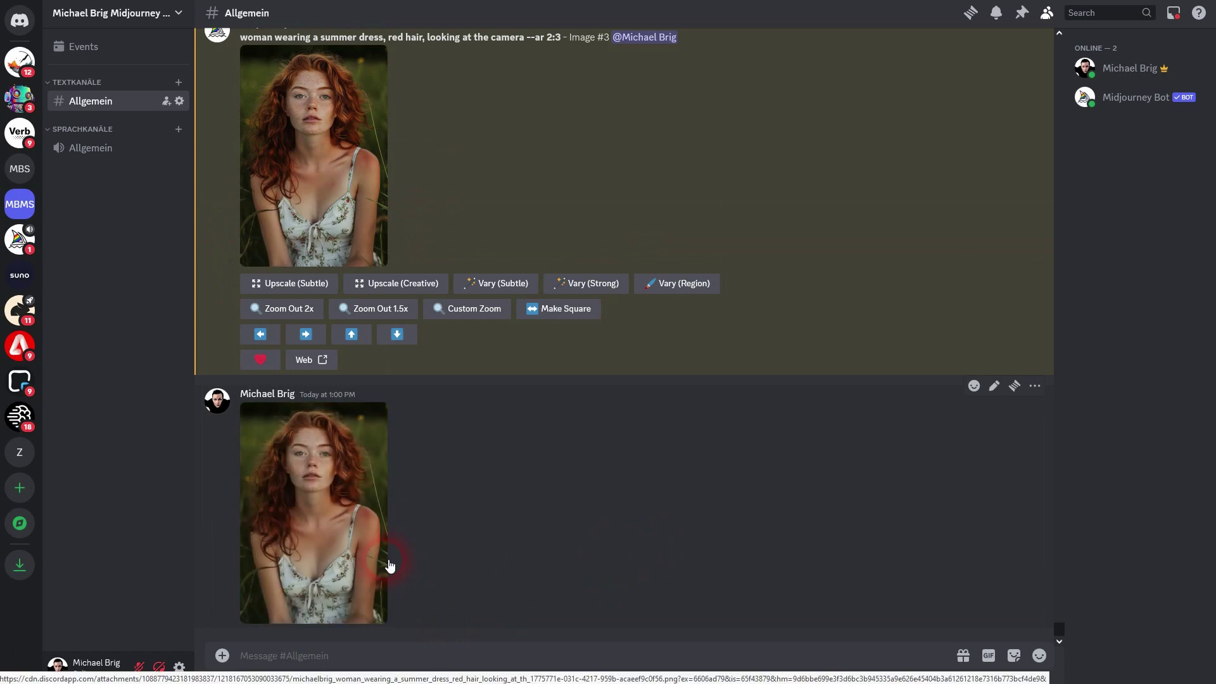
Step: Open the posted attachment image in the browser, copy its image link and return to the Discord channel
left_click(308, 510)
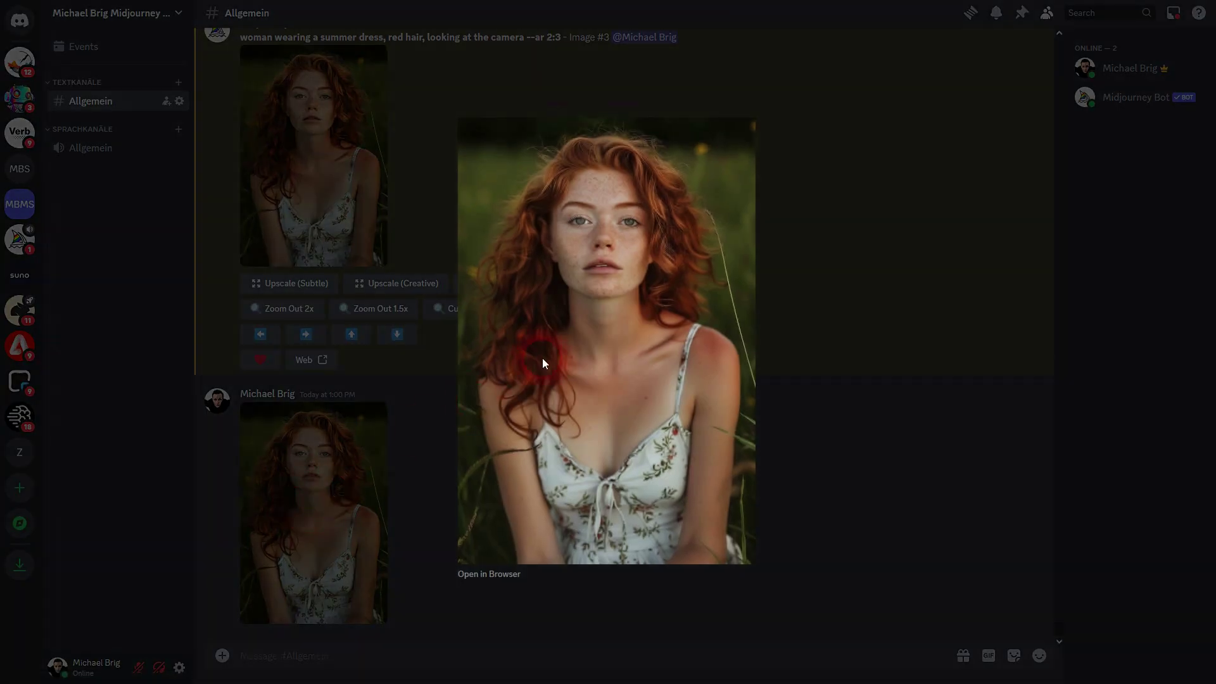
left_click(505, 574)
right_click(609, 246)
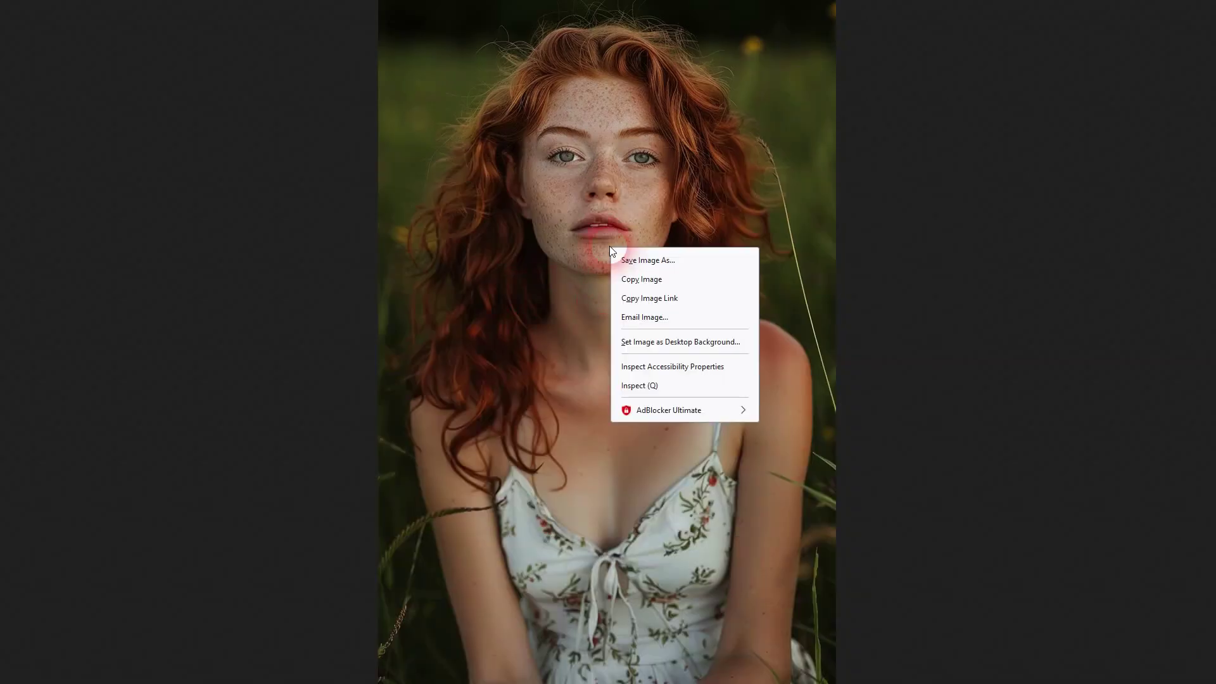
left_click(663, 299)
key("alt+Tab")
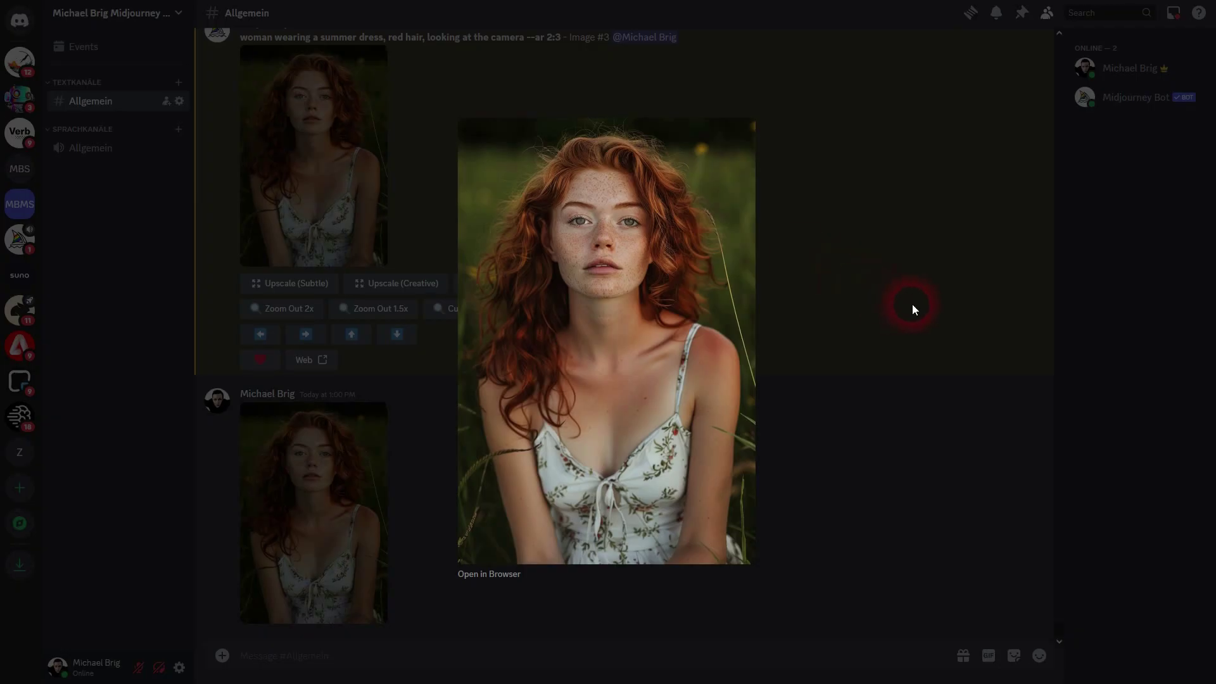
left_click(911, 308)
key("ctrl+v")
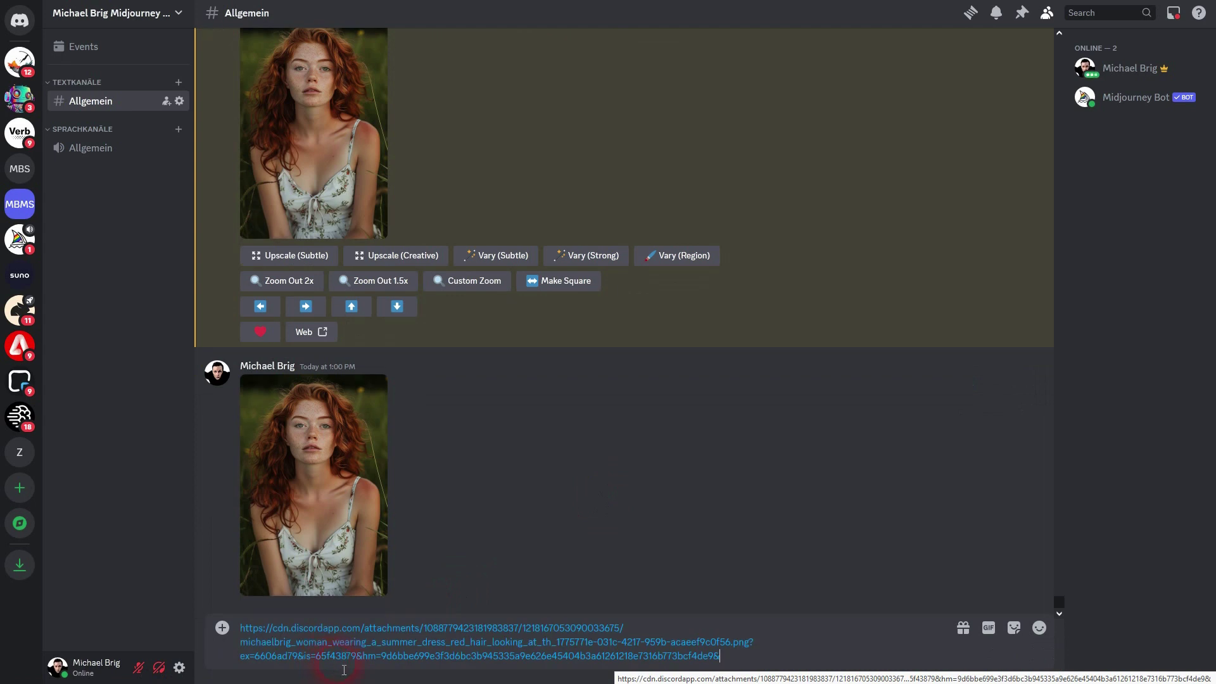
key("ctrl+a")
key("BackSpace")
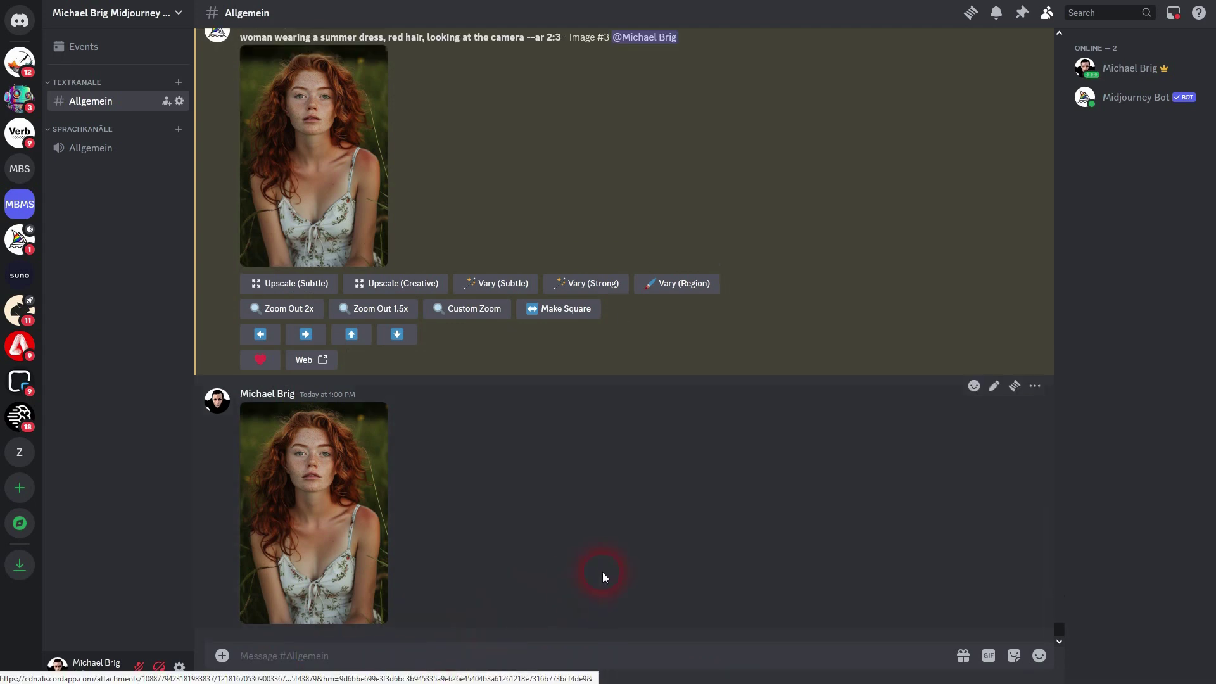
Step: Run /imagine with "woman walking the streets --ar 2:3 --cref" followed by the copied image link, keeping a copy of the full prompt
type("/ima")
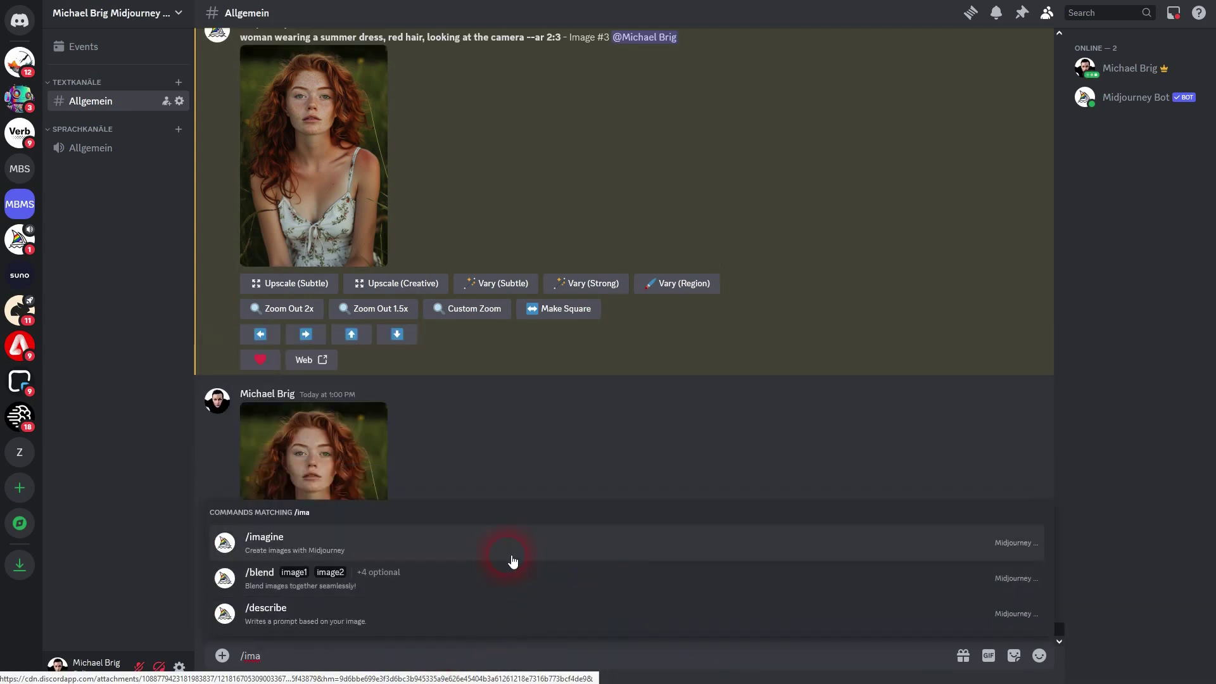
left_click(448, 532)
type("--cref")
key("ctrl+v")
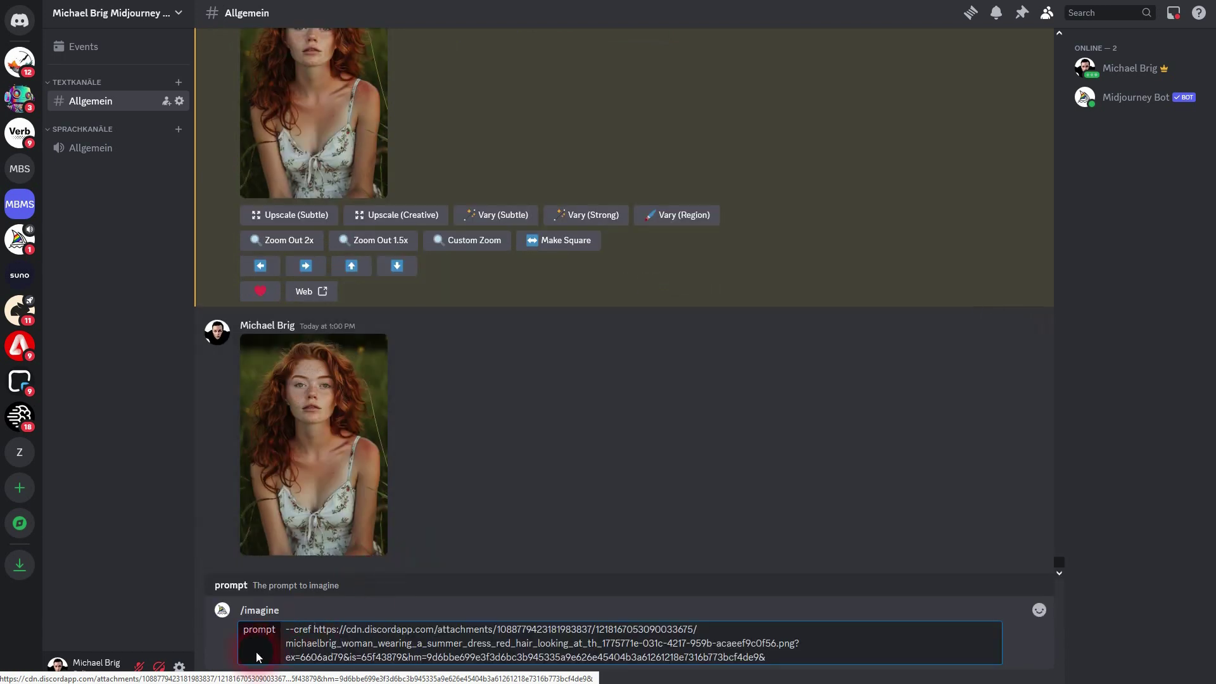
type("woman walkin")
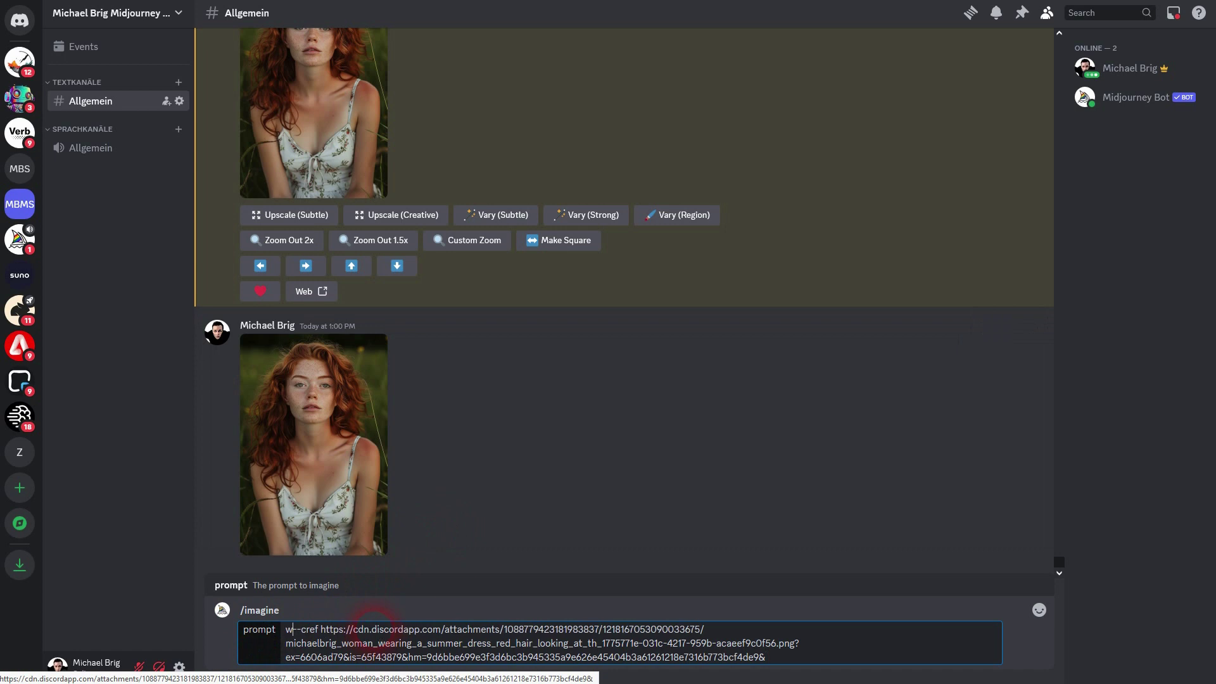
type("g the stree")
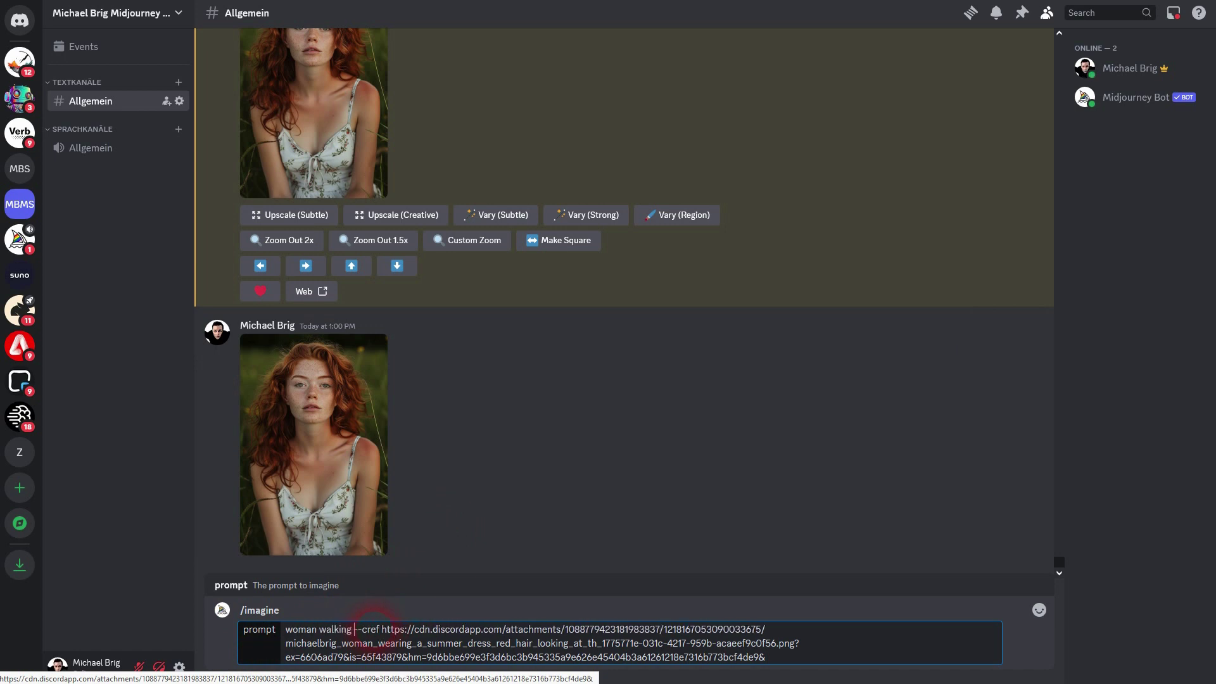
type("ts --ar 2:")
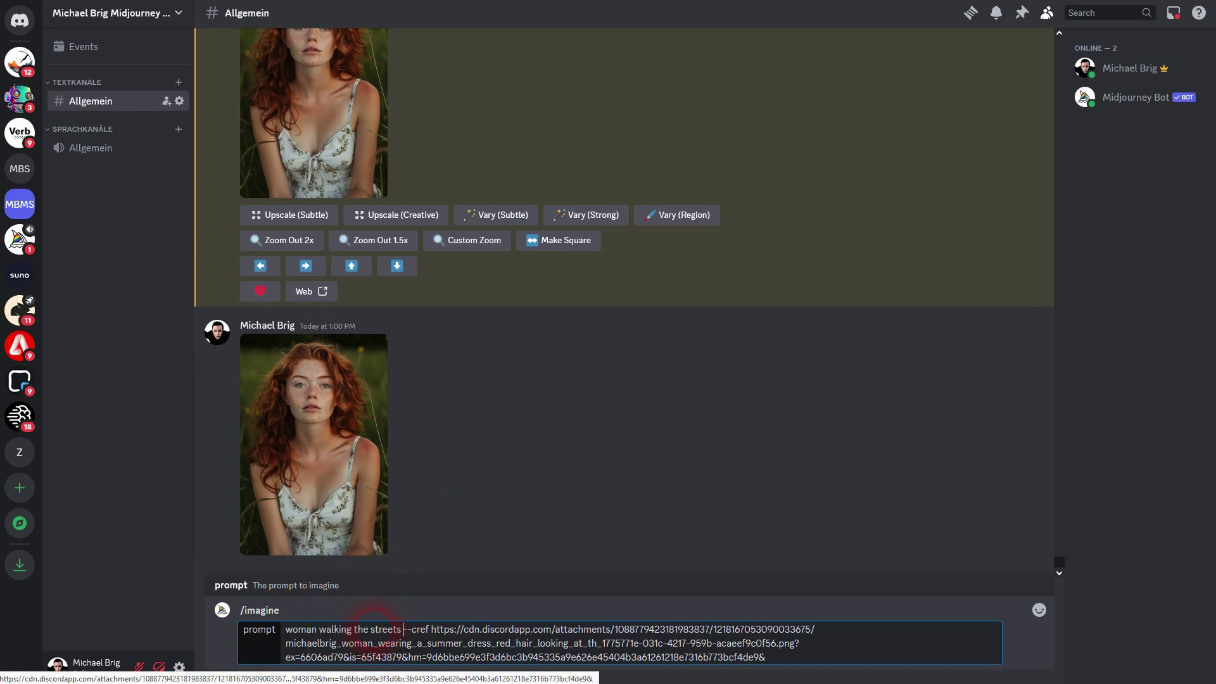
type("3")
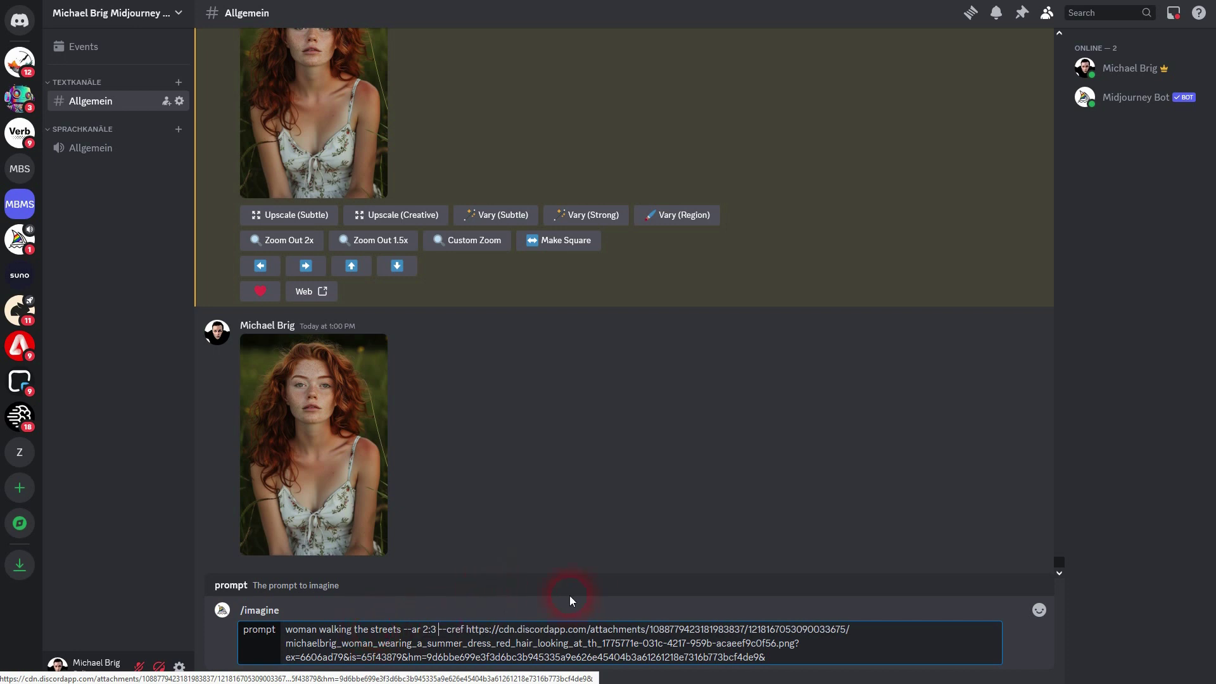
key("ctrl+a")
key("Return")
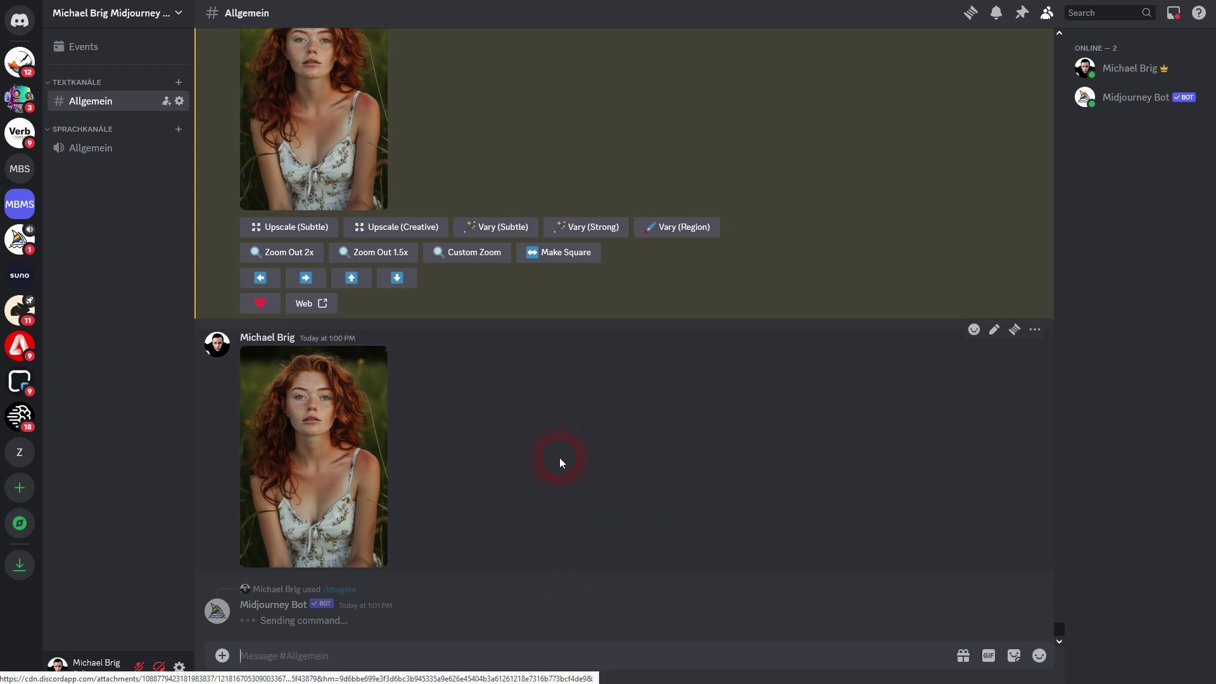
Step: Run /imagine with the copied prompt, replacing the scene so it reads "woman walking at the beach --ar 2:3 --cref" plus the image link
key("ctrl+v")
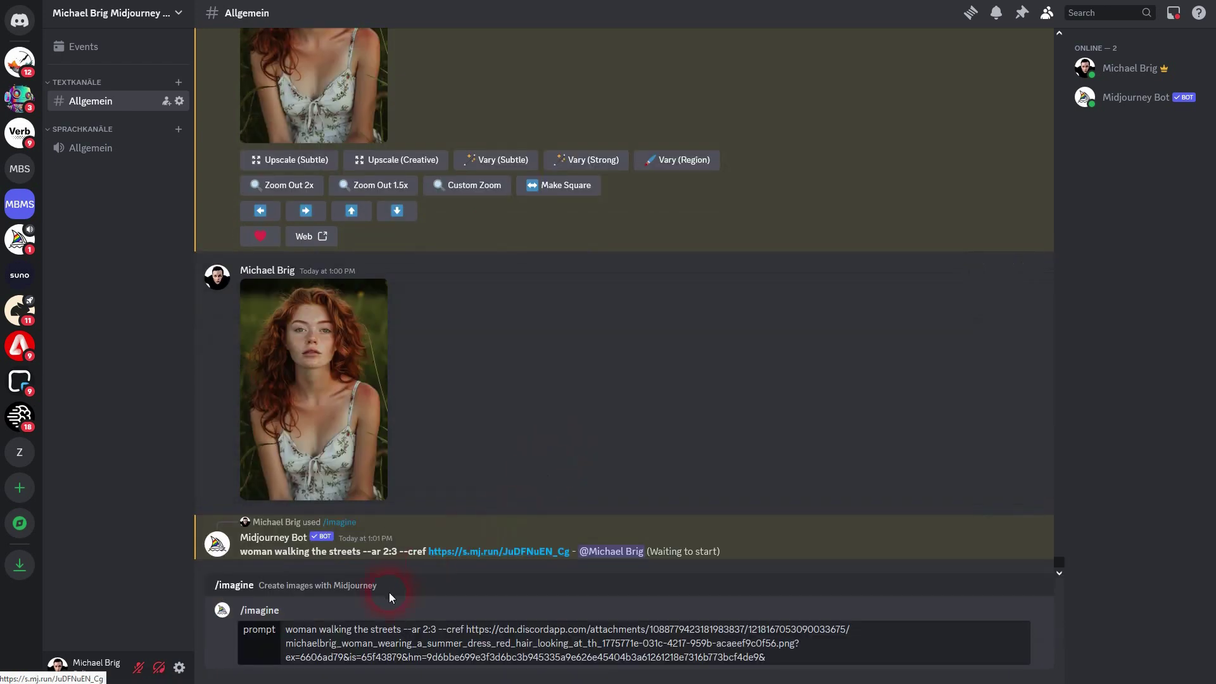
double_click(387, 629)
key("BackSpace")
key("BackSpace")
key("BackSpace")
key("BackSpace")
key("BackSpace")
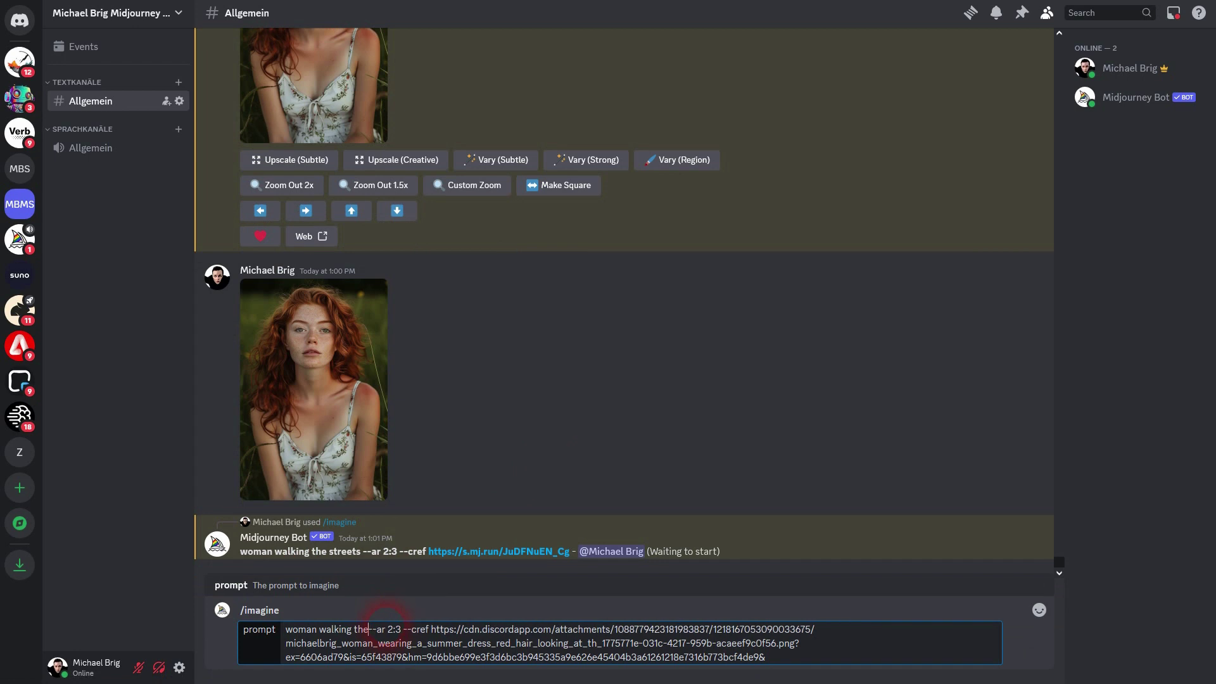
type("at the beach")
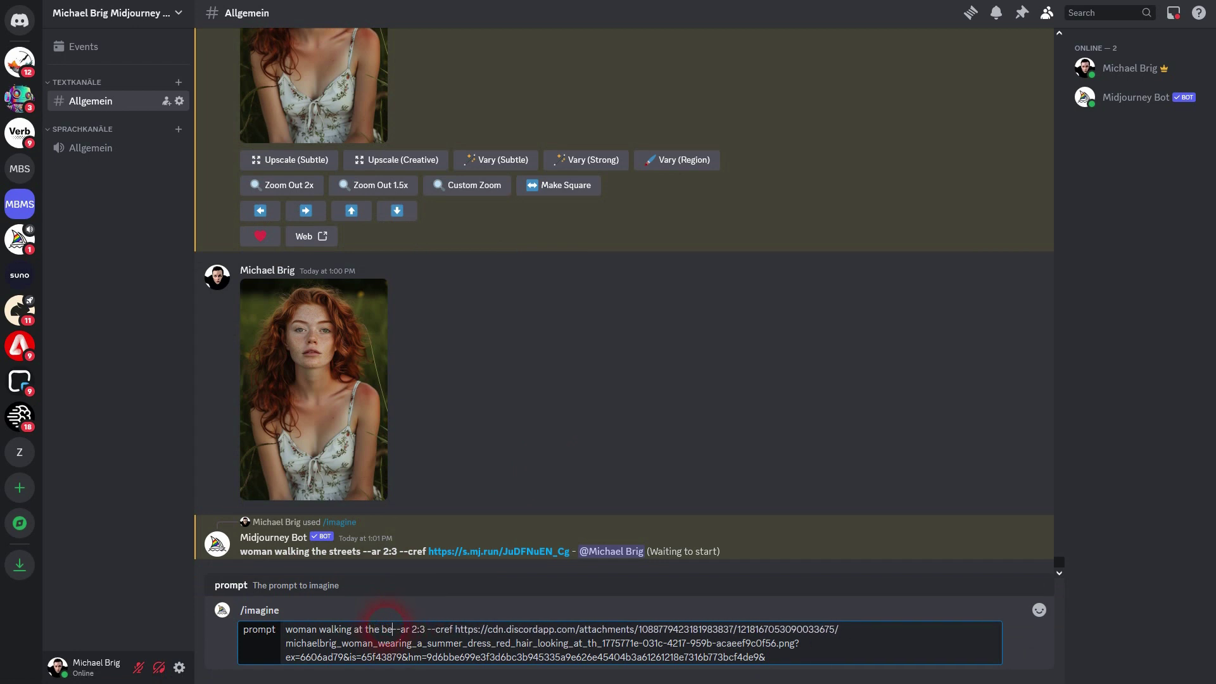
key("Return")
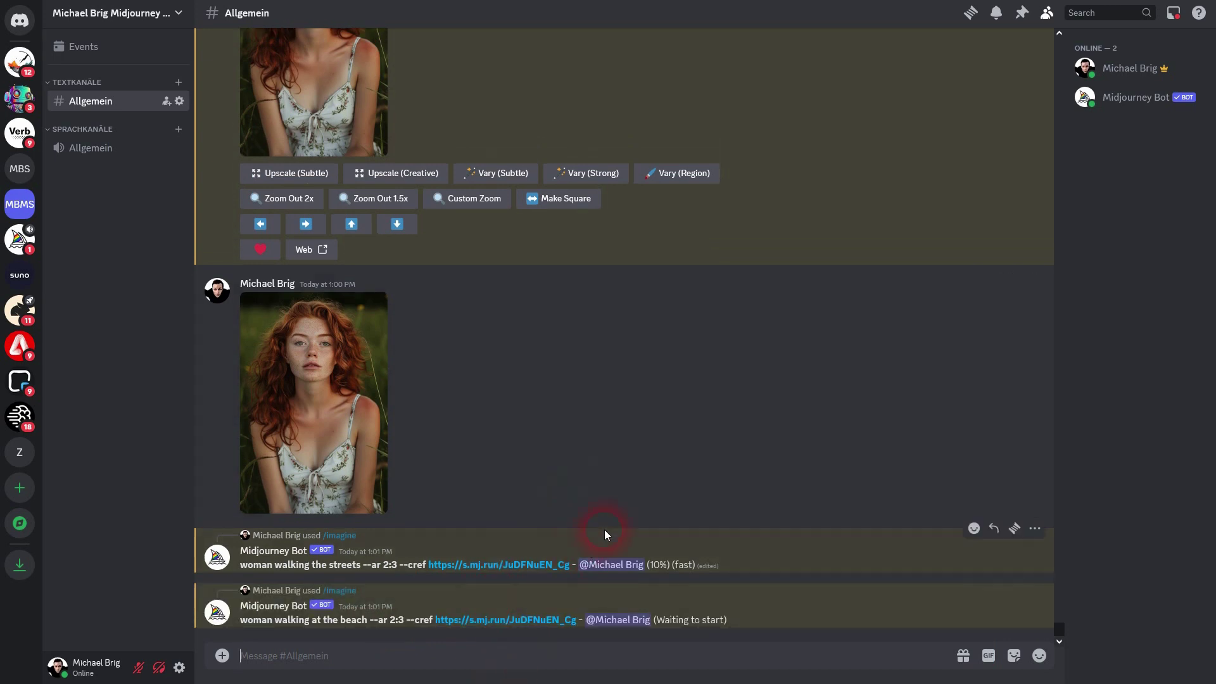
Step: Run the copied /imagine prompt again with the scene changed to "woman reading a book", keeping --ar 2:3 and the --cref link
key("ctrl+v")
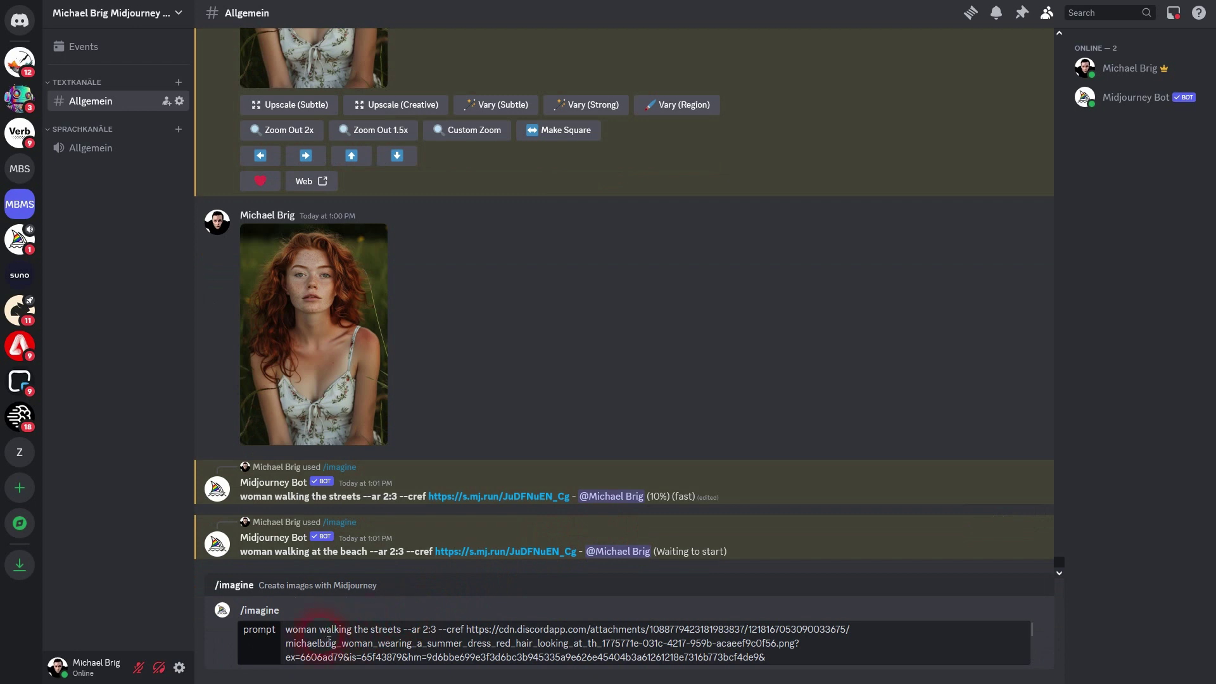
left_click_drag(319, 630, 402, 630)
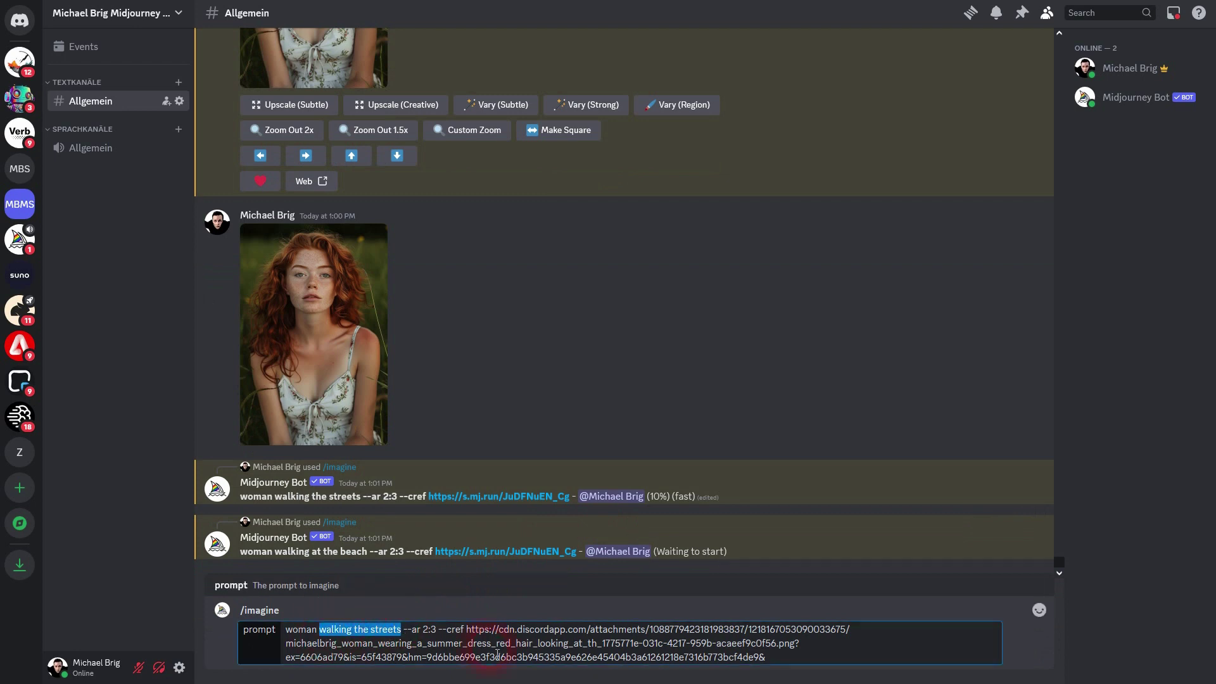
type("reading a book")
key("BackSpace")
key("Return")
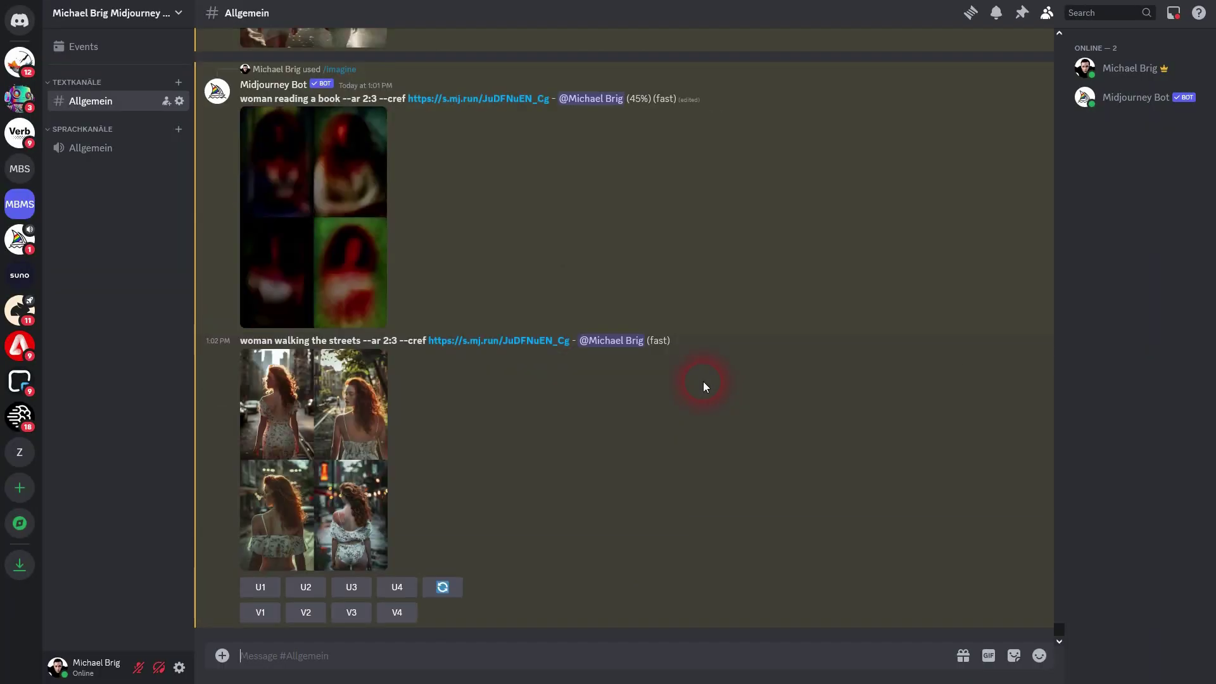
Step: Open the "woman walking the streets" image grid at full size in the browser and bring up the saved portrait beside it
left_click(326, 442)
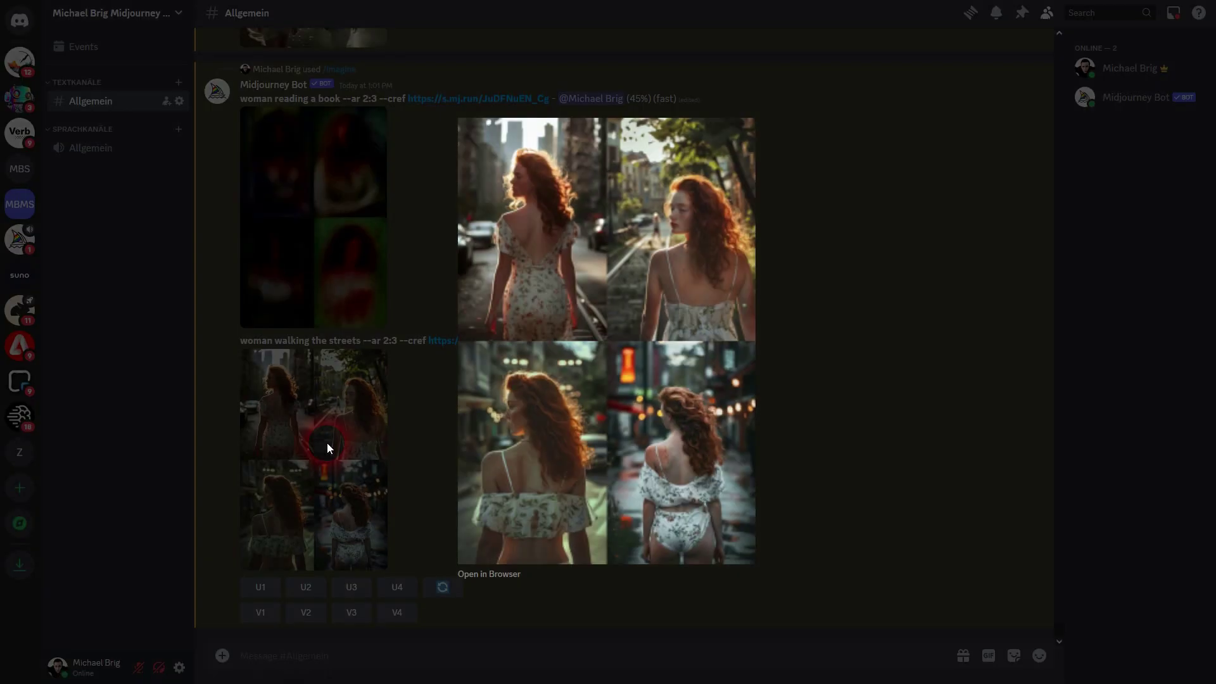
left_click(484, 575)
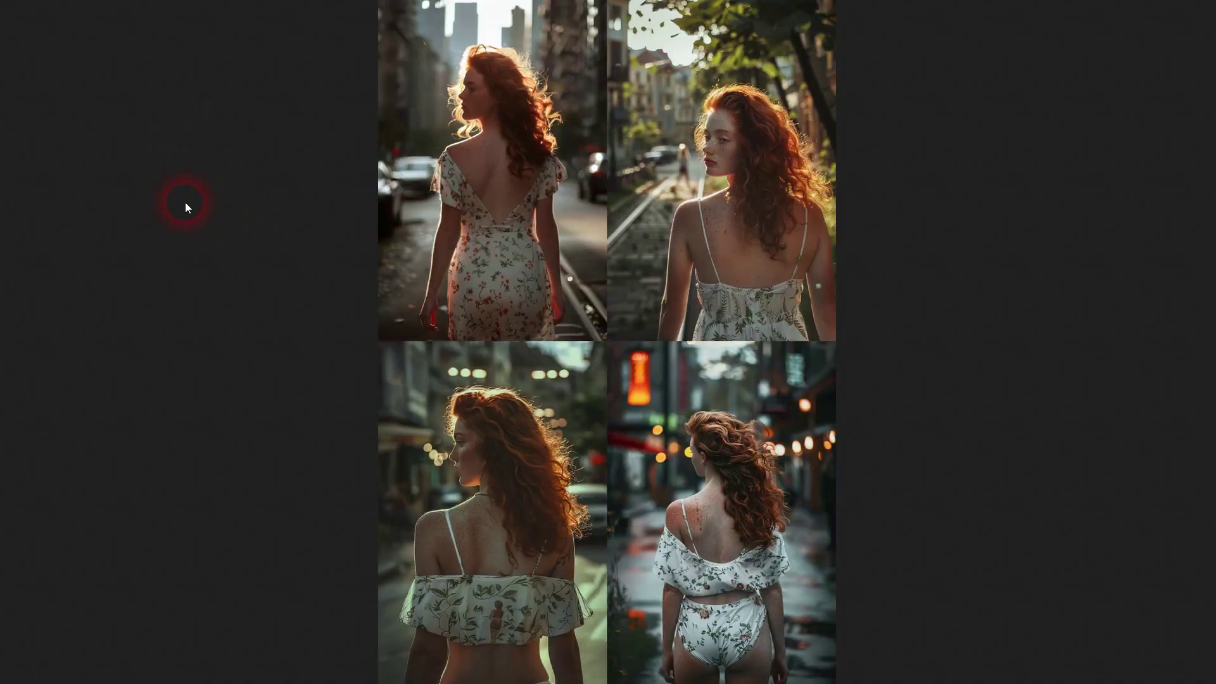
key("alt+Tab")
key("alt+Tab")
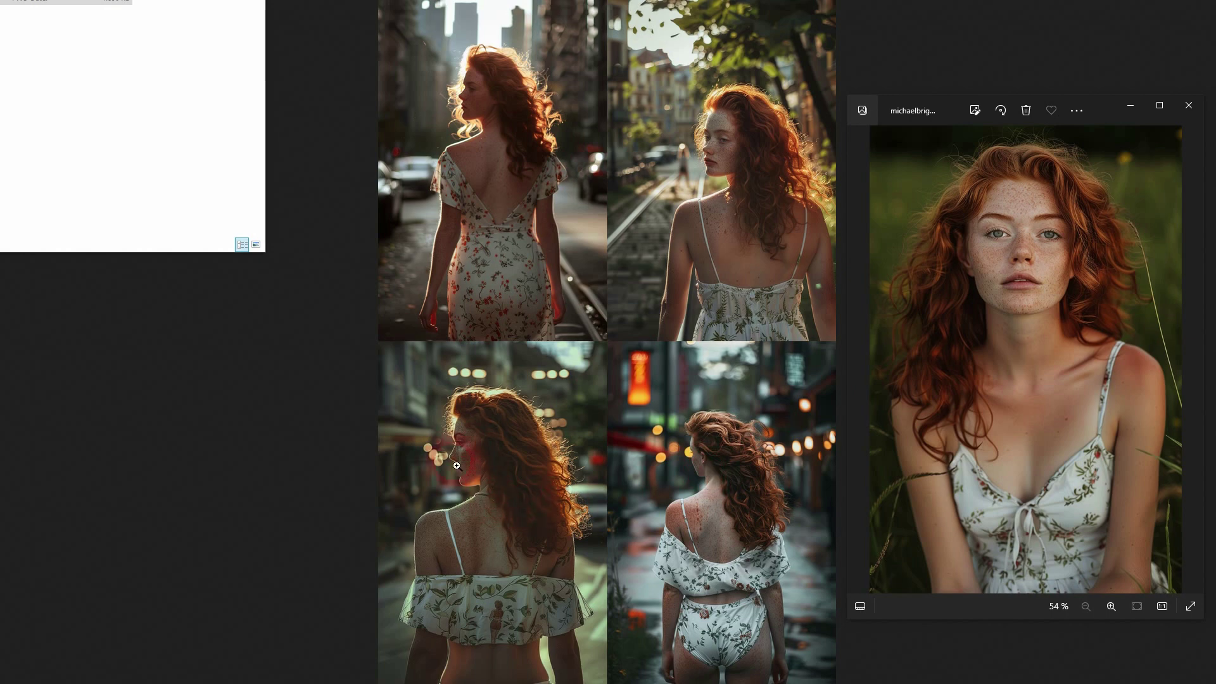
Step: Examine the four enlarged street images, comparing face, hair, freckles and dress with the original portrait
left_click(472, 475)
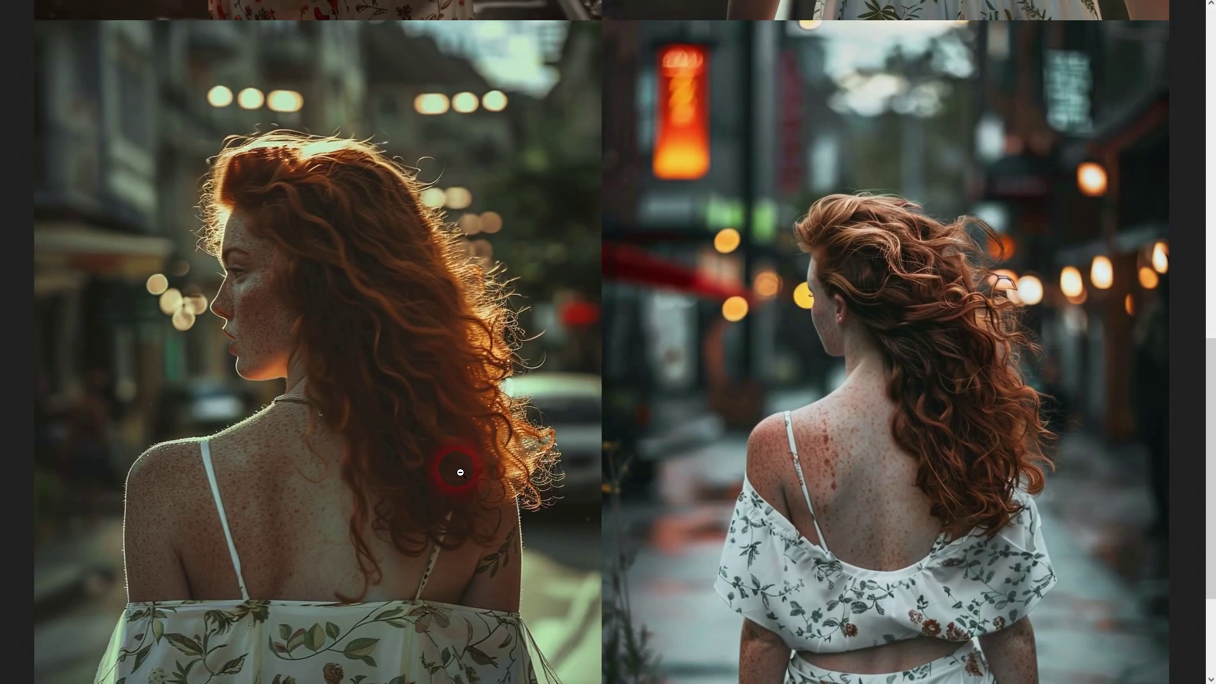
scroll(342, 399, "down", 2)
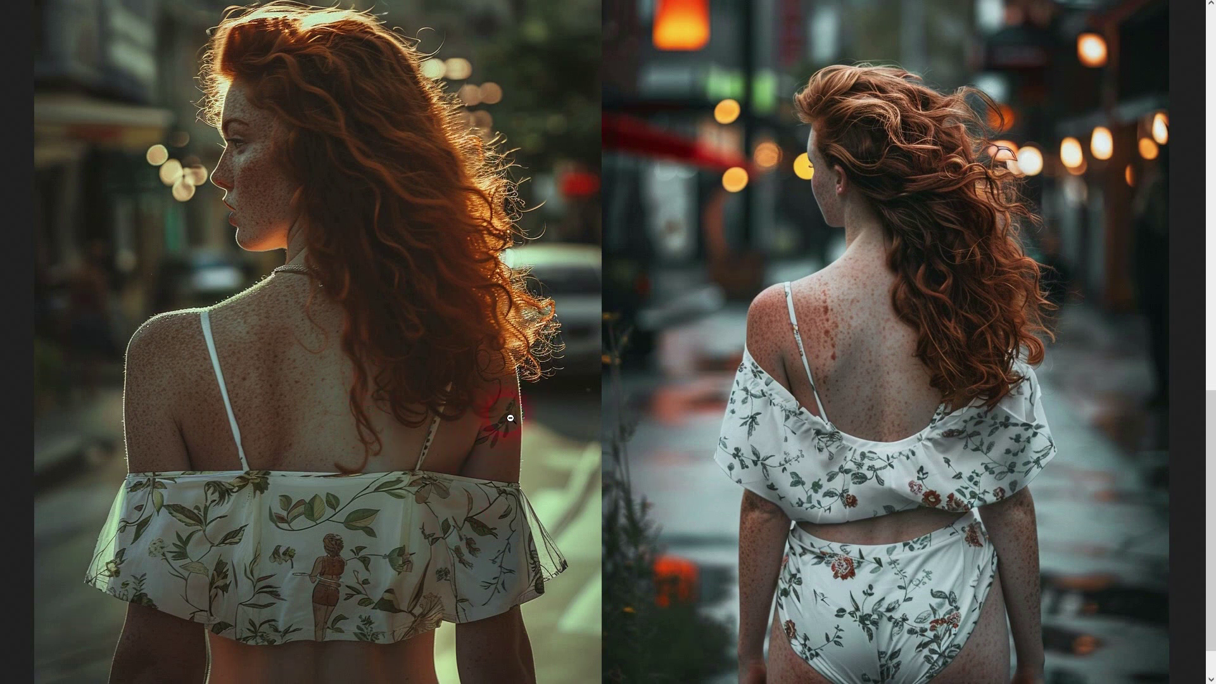
scroll(506, 417, "down", 1)
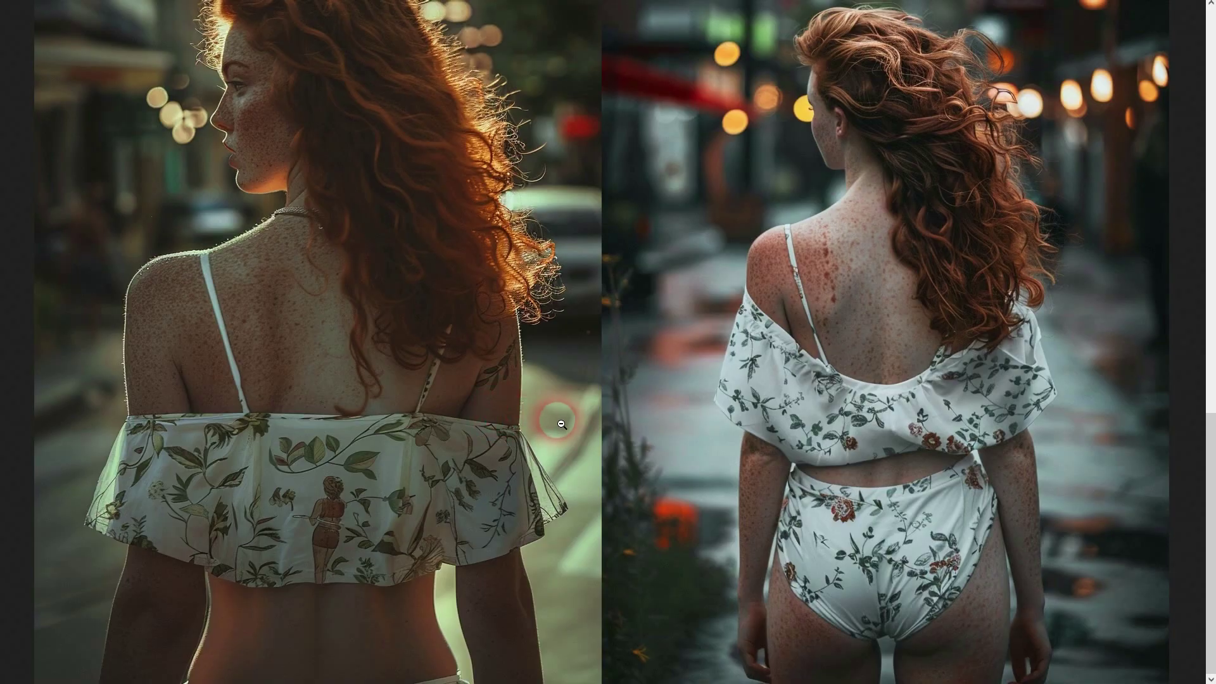
scroll(556, 413, "up", 5)
scroll(573, 443, "up", 5)
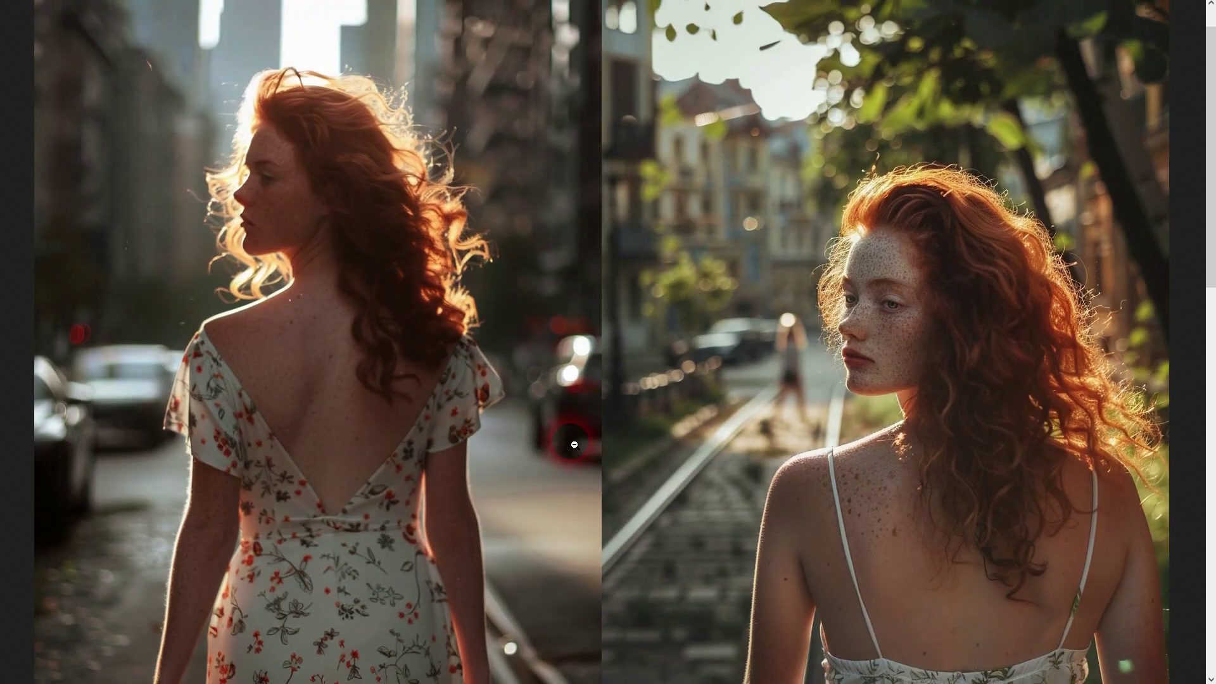
scroll(575, 445, "down", 2)
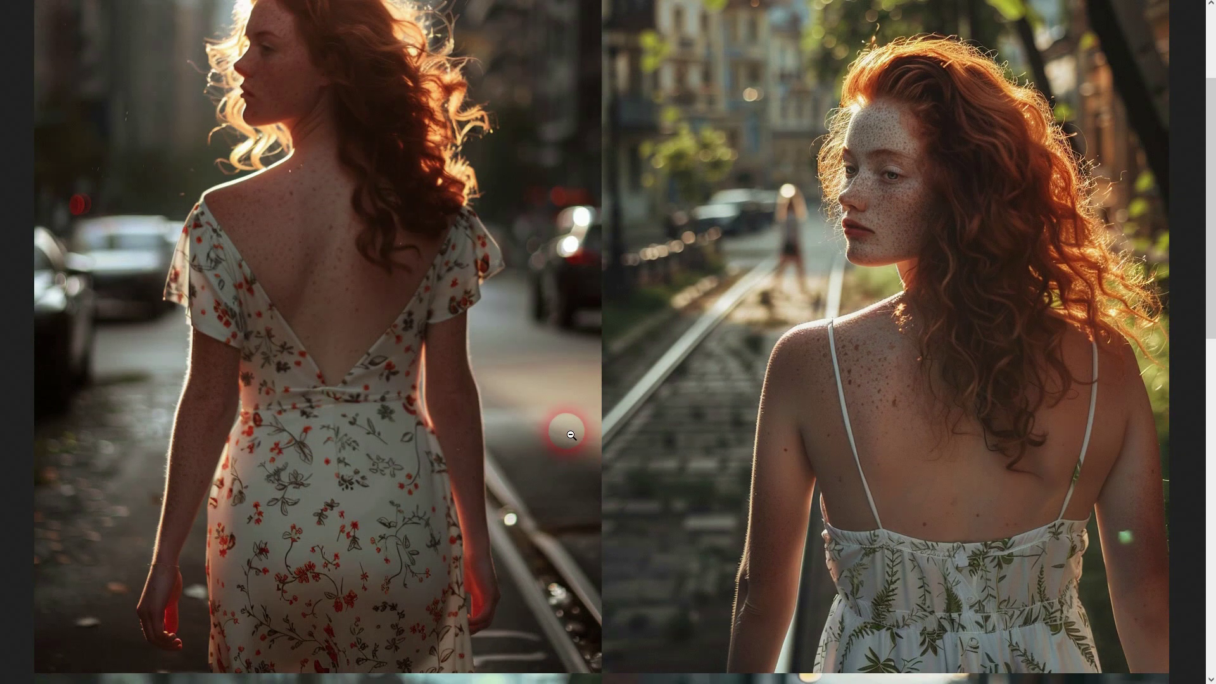
scroll(567, 431, "up", 3)
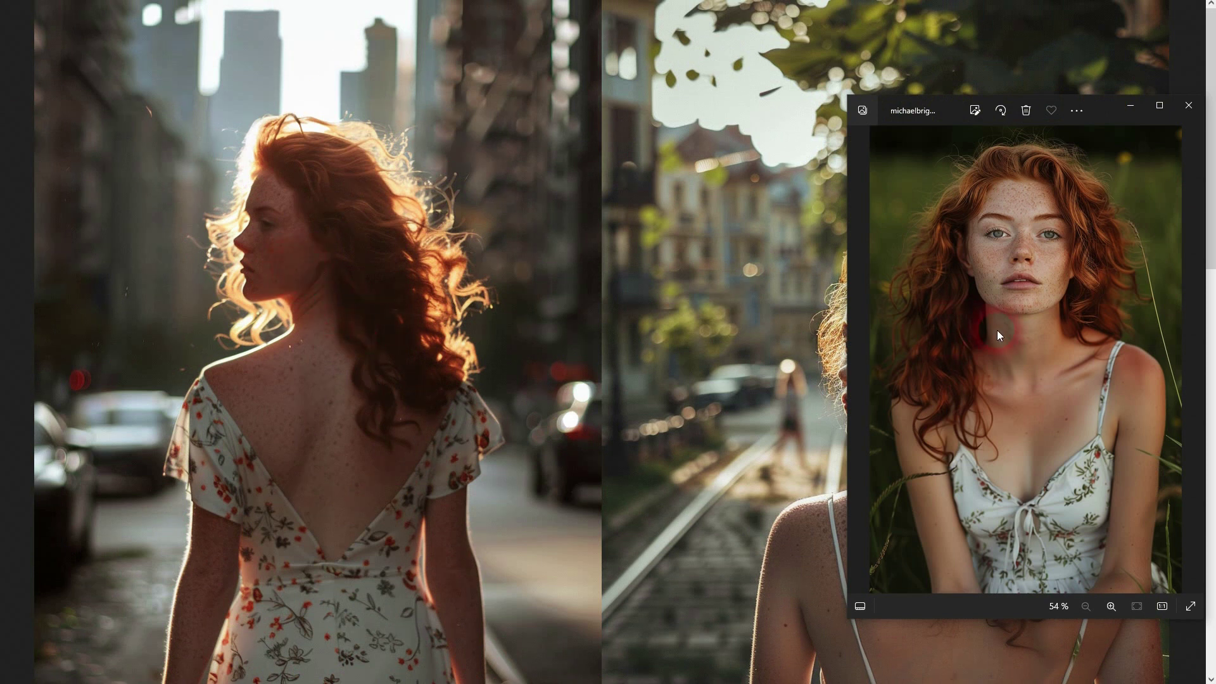
left_click(285, 287)
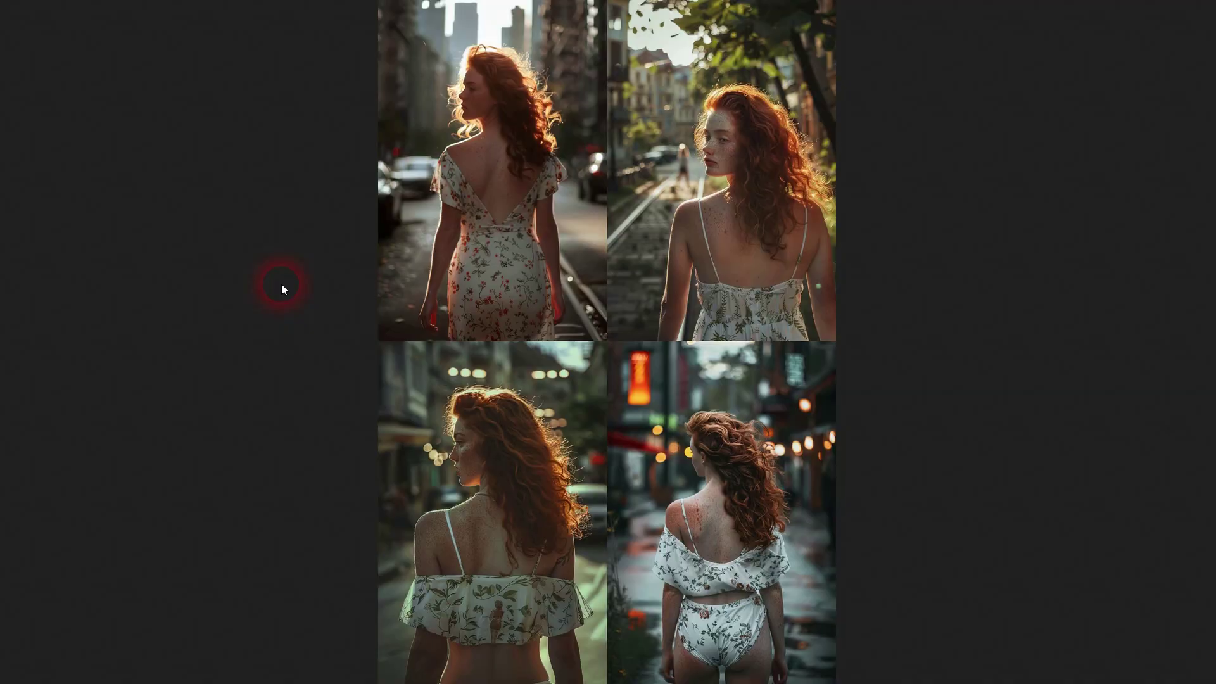
left_click(729, 175)
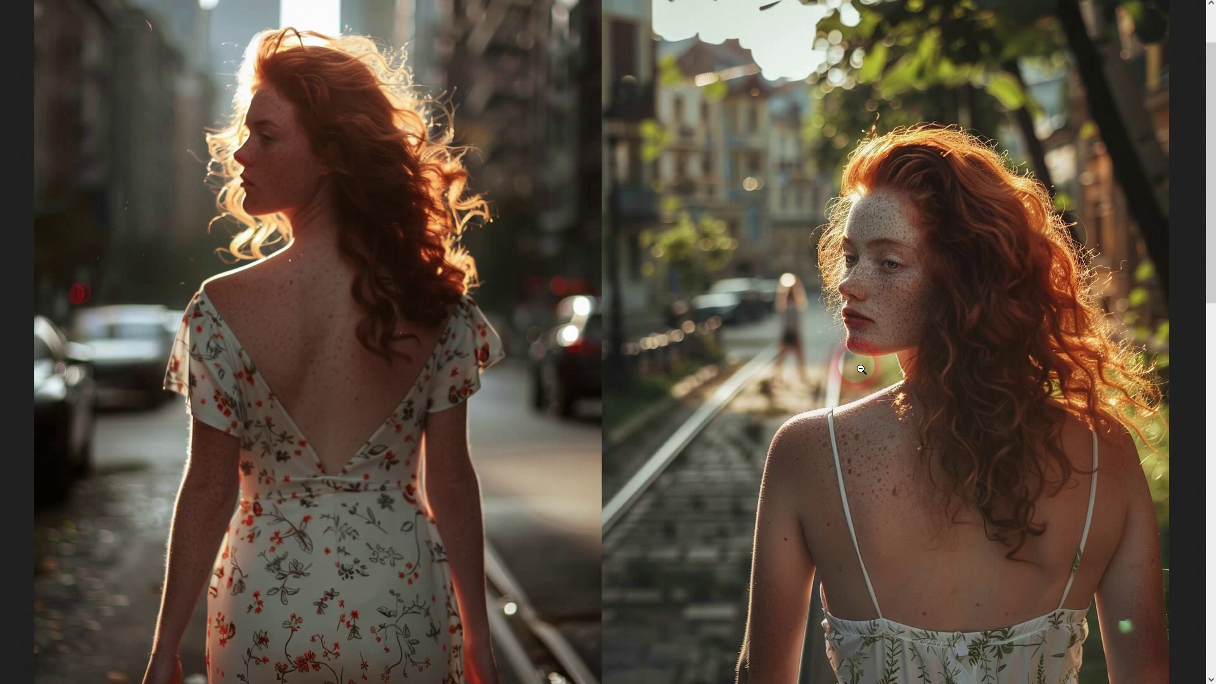
Step: Return to the Discord channel and open the "woman walking at the beach" image grid at full size in the browser
left_click(234, 39)
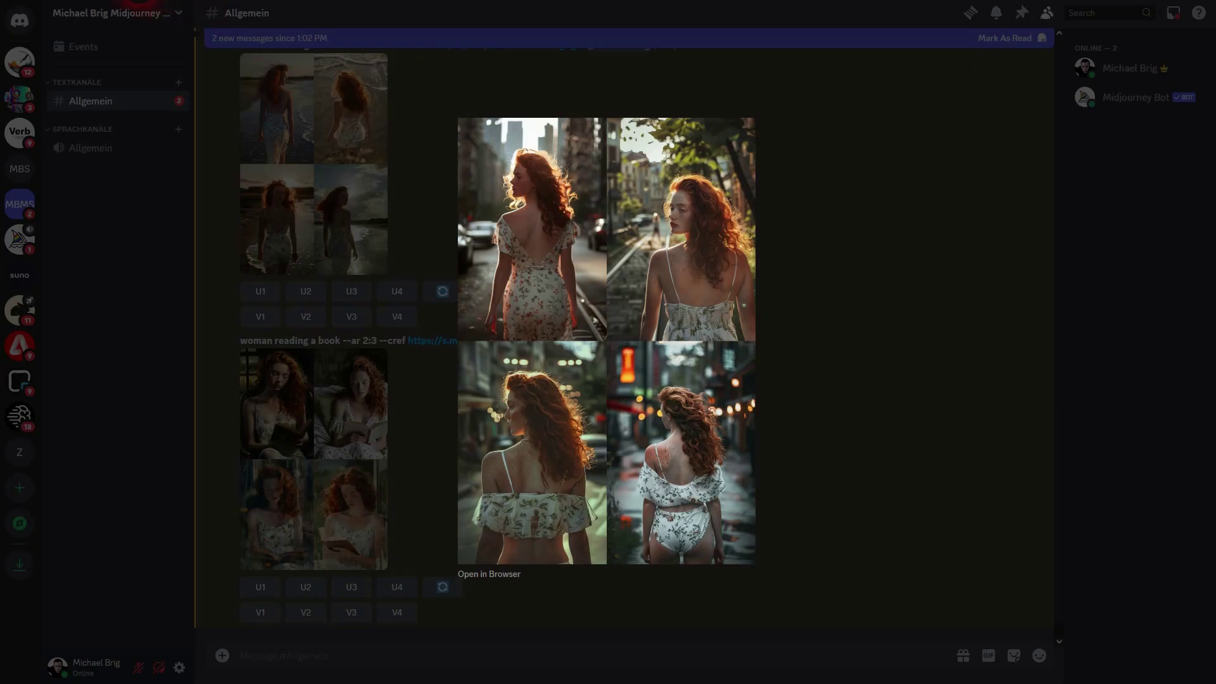
left_click(255, 248)
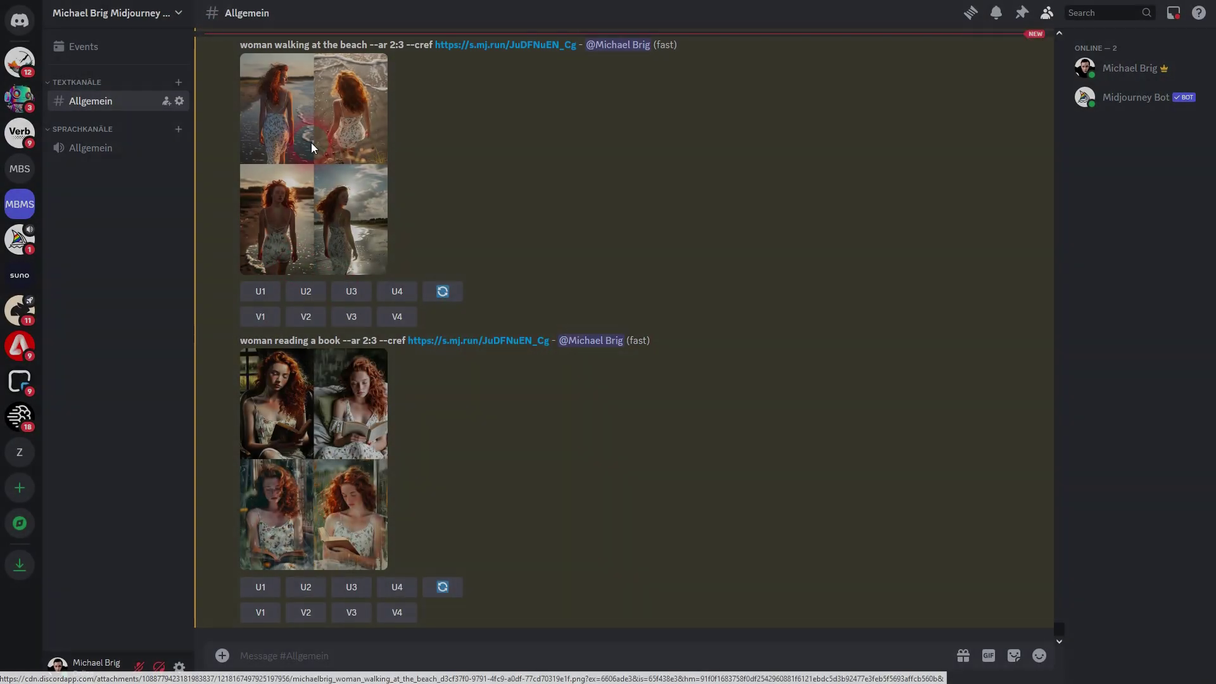
left_click(311, 147)
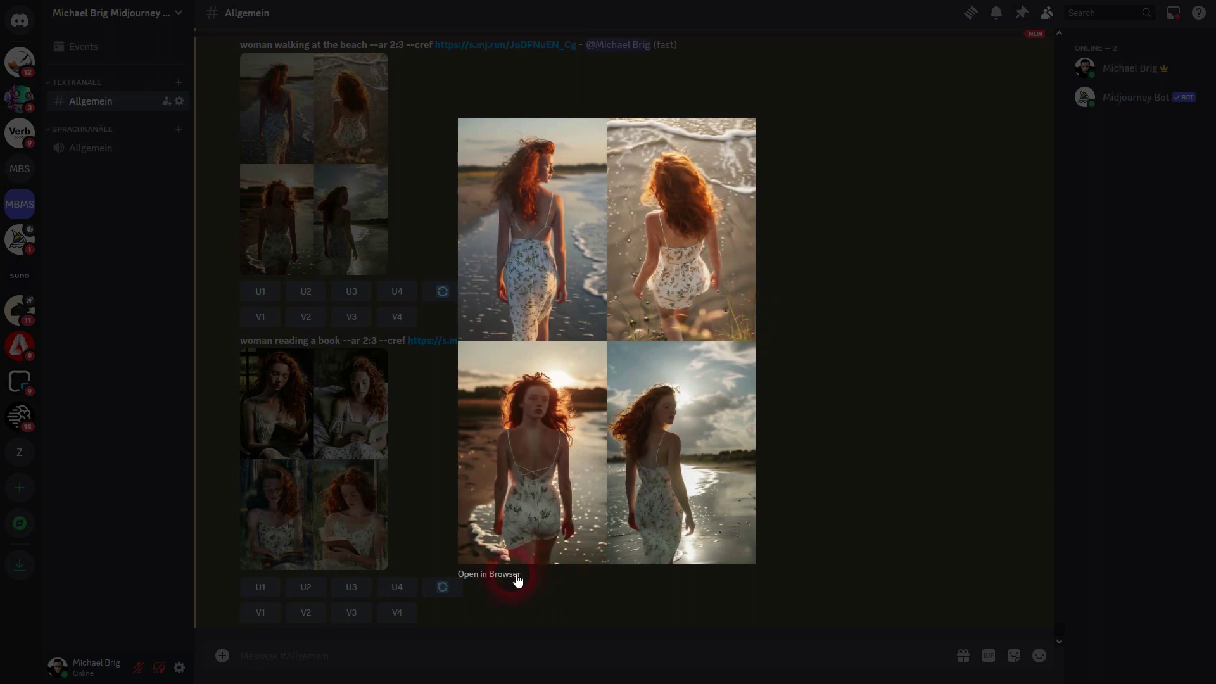
left_click(512, 577)
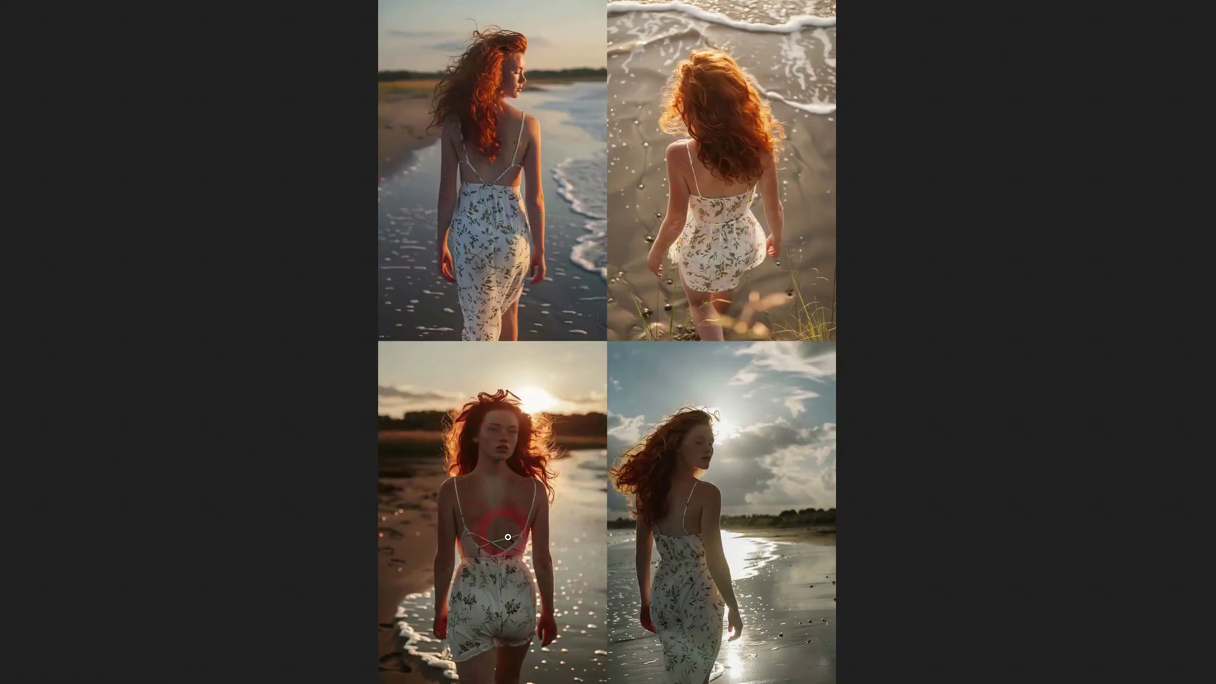
Step: Compare the enlarged beach images with the original portrait, moving the portrait window over to uncover the images it hides
left_click(505, 205)
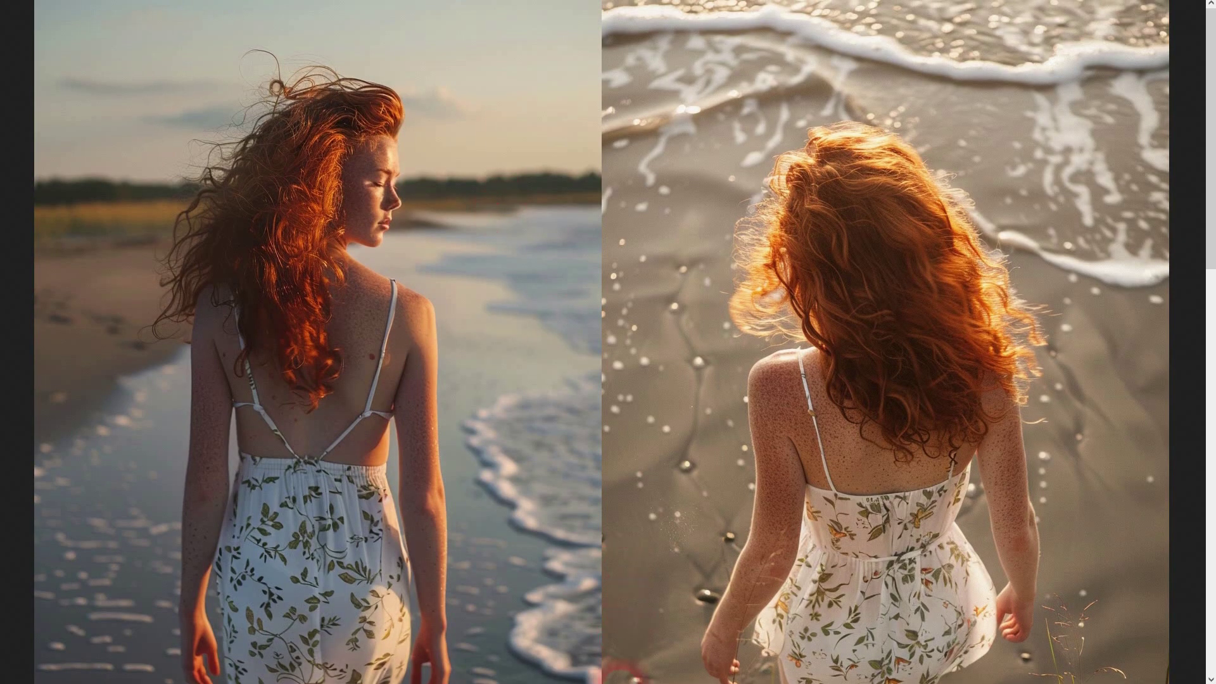
left_click(610, 683)
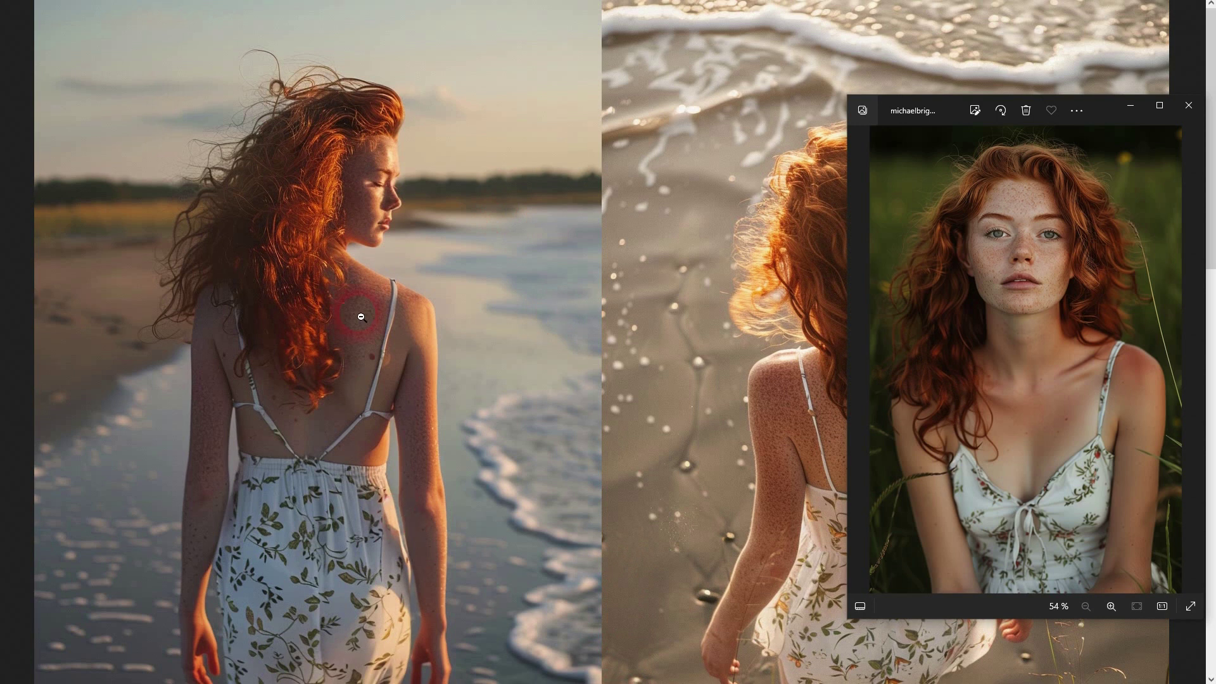
scroll(479, 429, "down", 5)
scroll(479, 429, "down", 3)
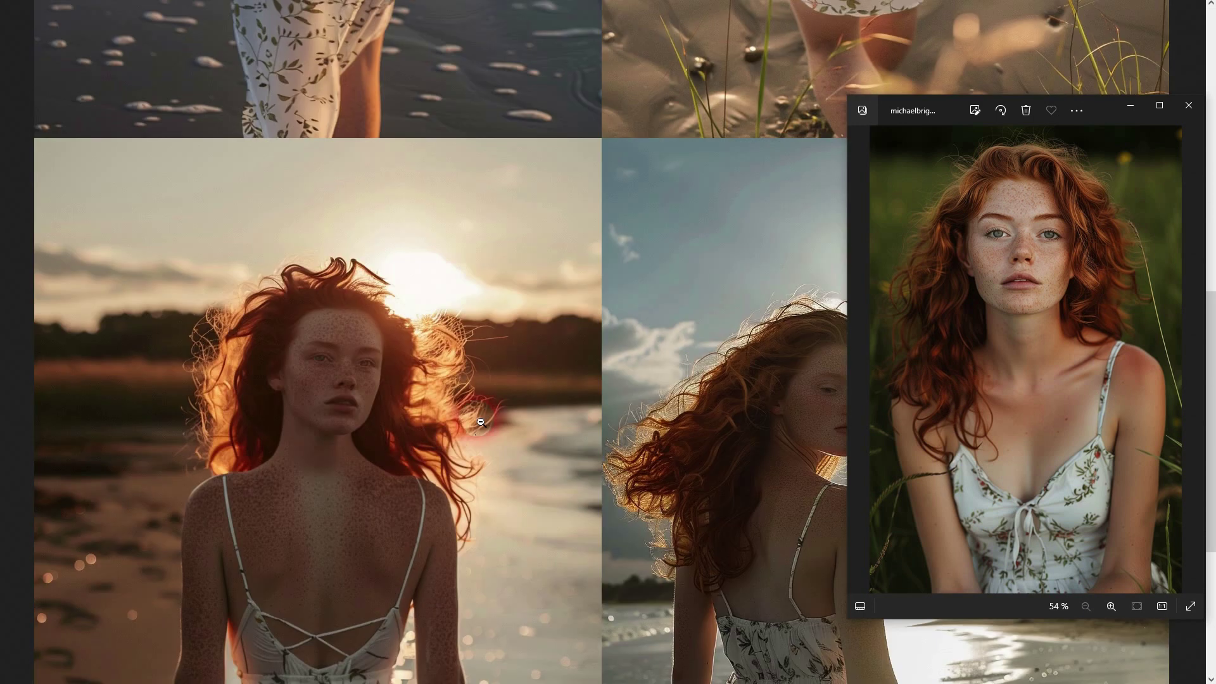
left_click_drag(1093, 110, 395, 99)
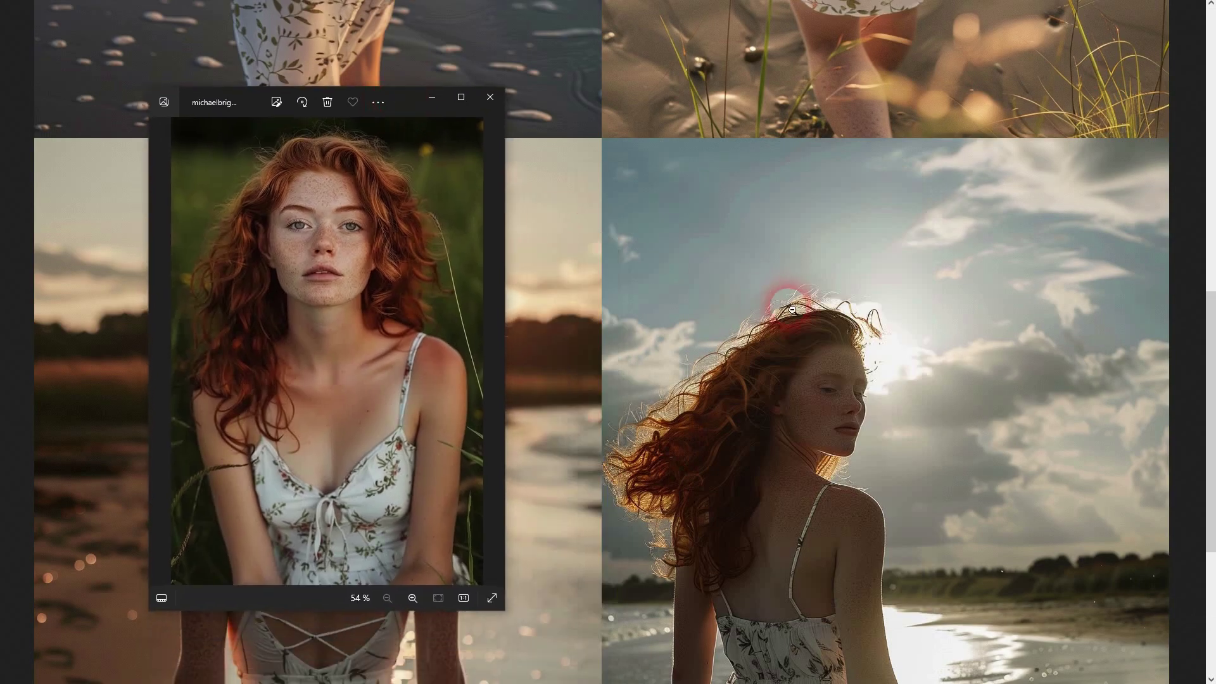
scroll(795, 306, "down", 2)
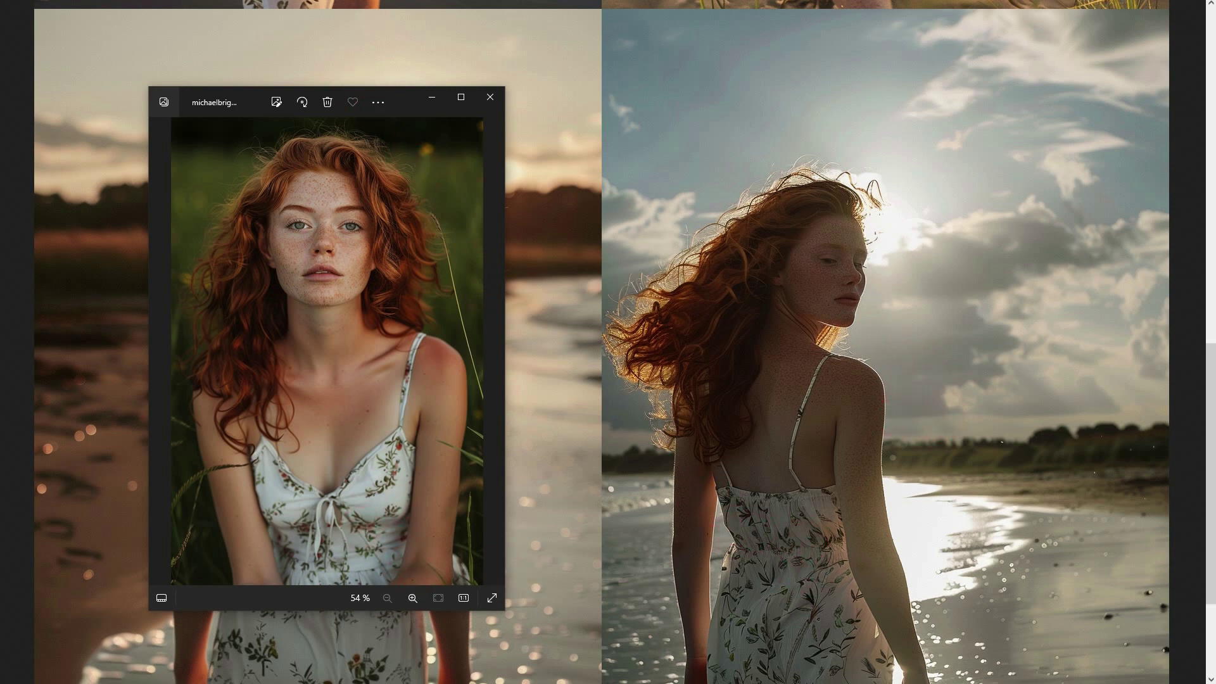
Step: Return to Discord, open the "woman reading a book" grid in the browser, and move the portrait window aside to compare them
key("alt+F4")
key("alt+F4")
left_click(324, 239)
left_click(383, 446)
left_click(493, 574)
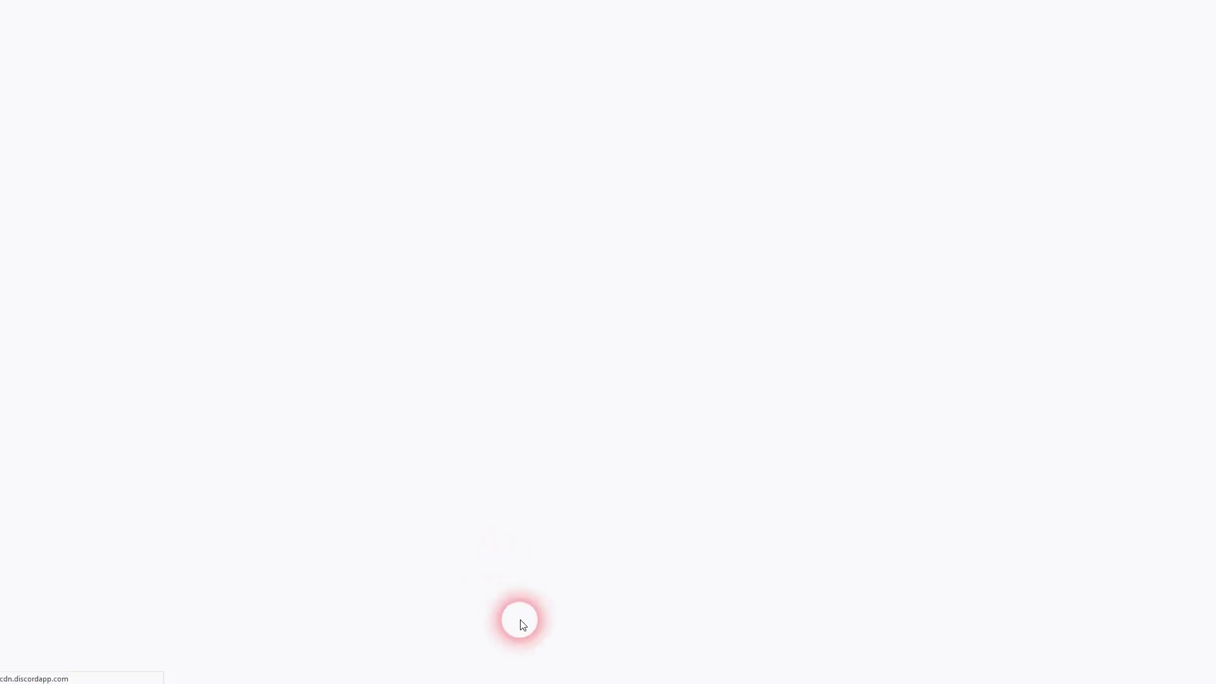
left_click(283, 128)
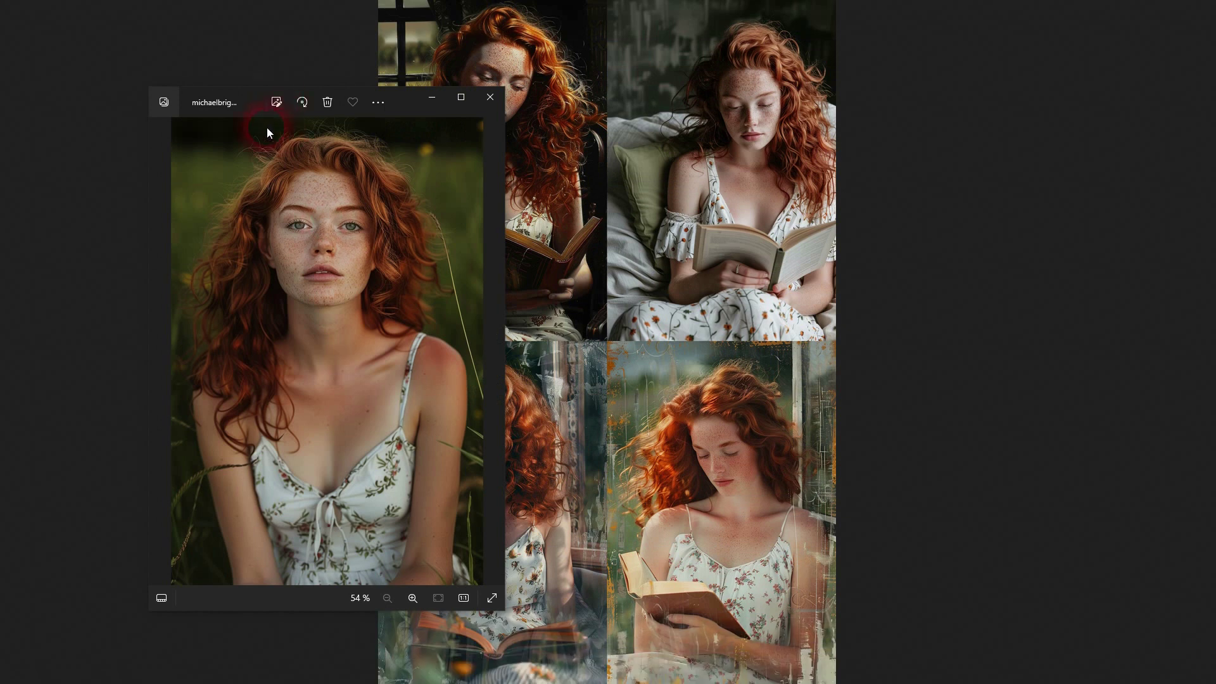
left_click_drag(247, 112, 954, 100)
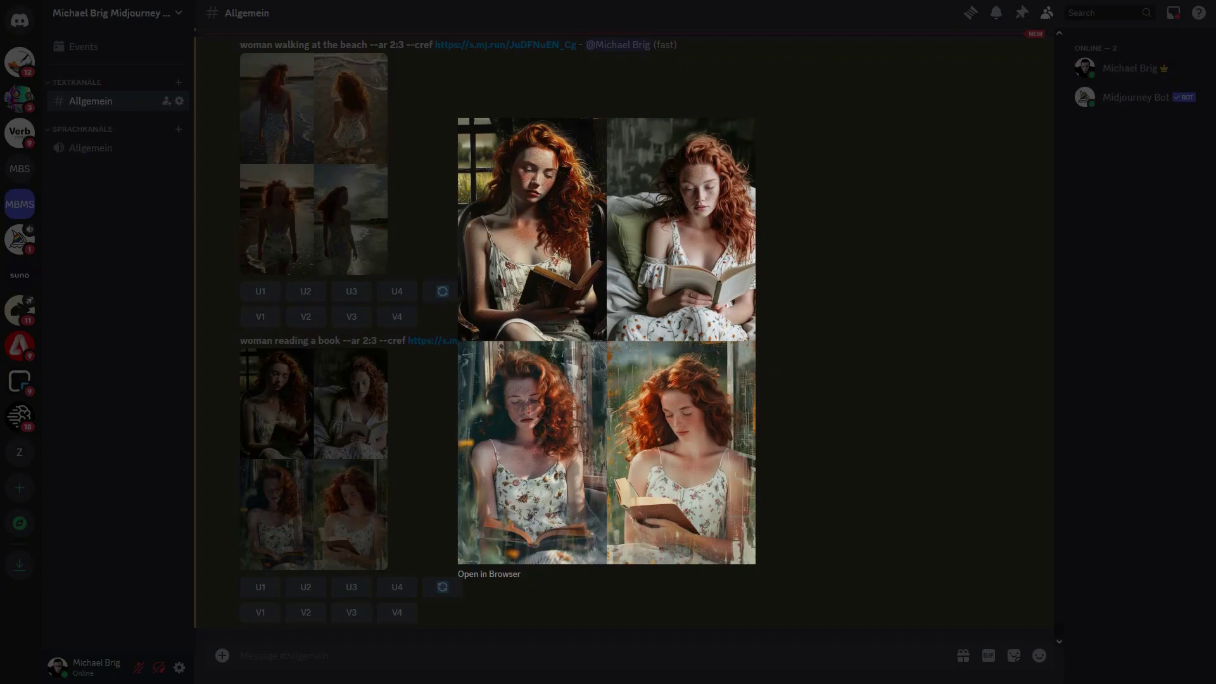
Step: Open the Midjourney server's announcements channel and highlight the Character Reference notes on --cw strength and the default --cw 100
left_click(314, 398)
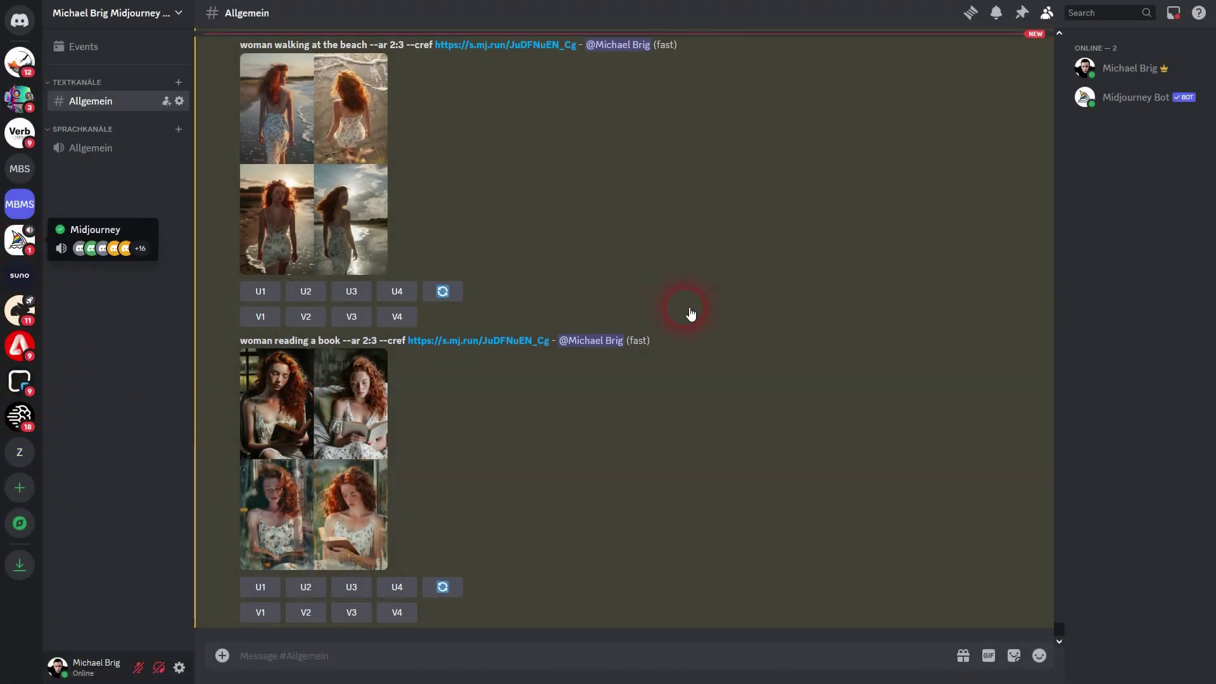
key("ctrl+alt+Down")
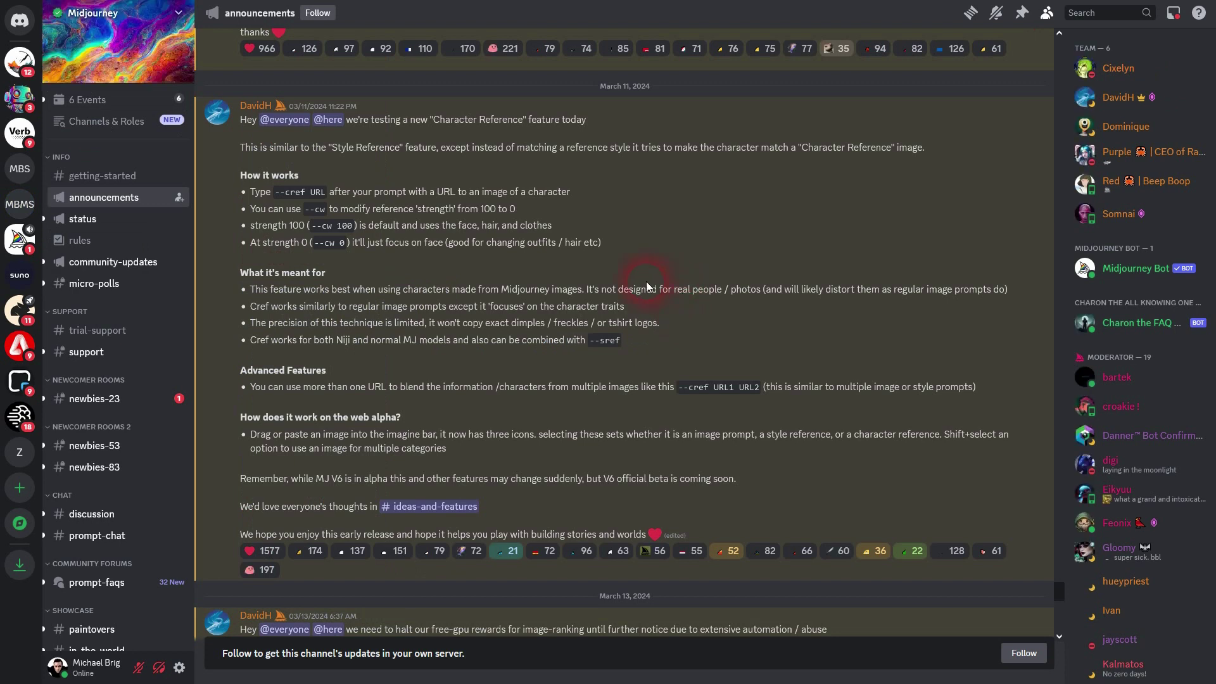
left_click_drag(305, 209, 457, 210)
double_click(382, 226)
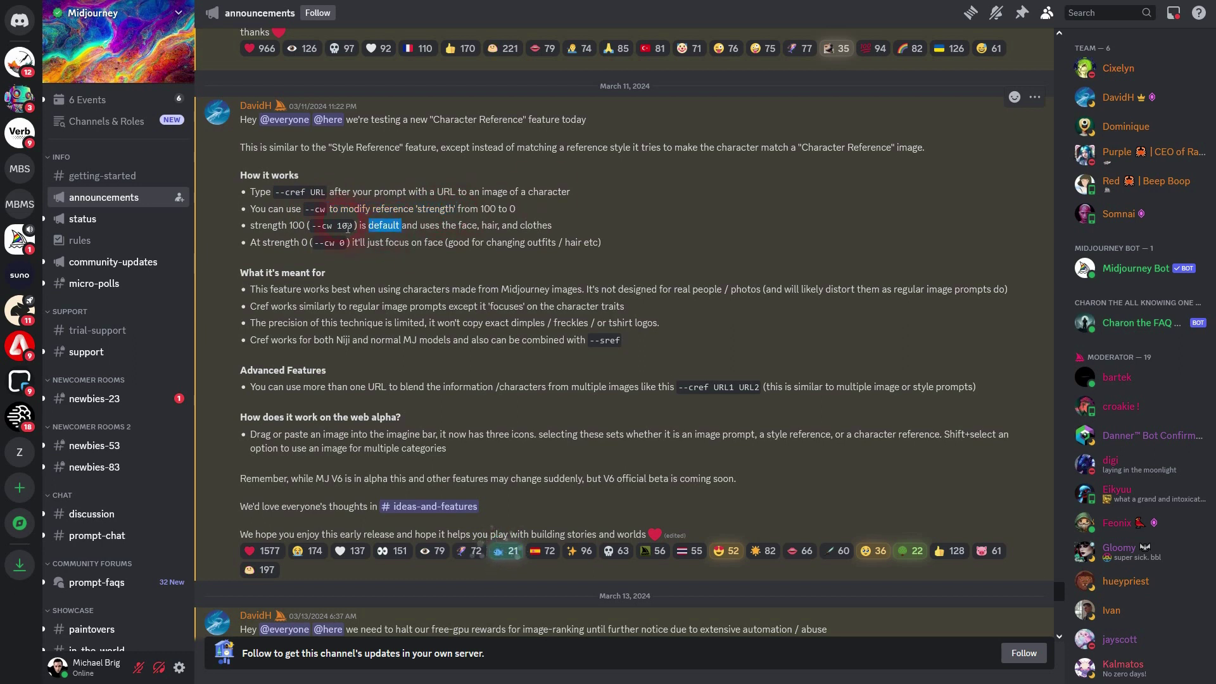
left_click_drag(316, 226, 353, 226)
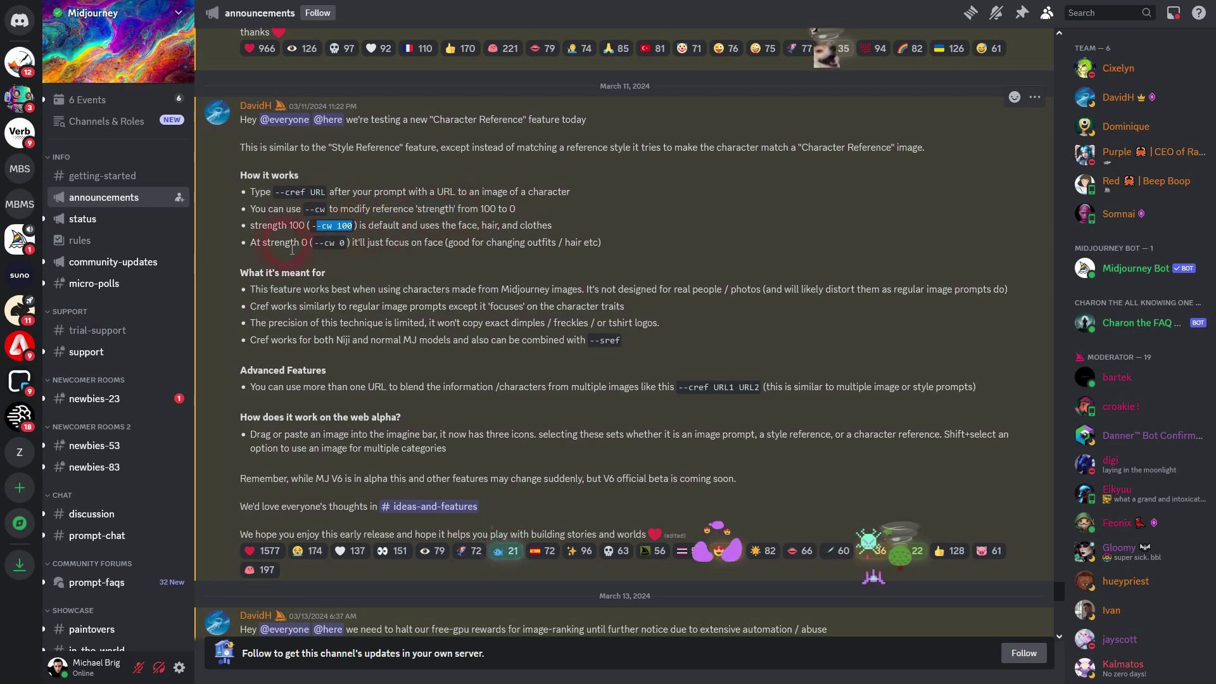
Step: Highlight what --cw 0 is good for and which character traits the default --cw 100 uses in the announcement
left_click_drag(279, 242, 345, 242)
left_click_drag(447, 242, 601, 243)
left_click(341, 226)
left_click_drag(429, 226, 534, 232)
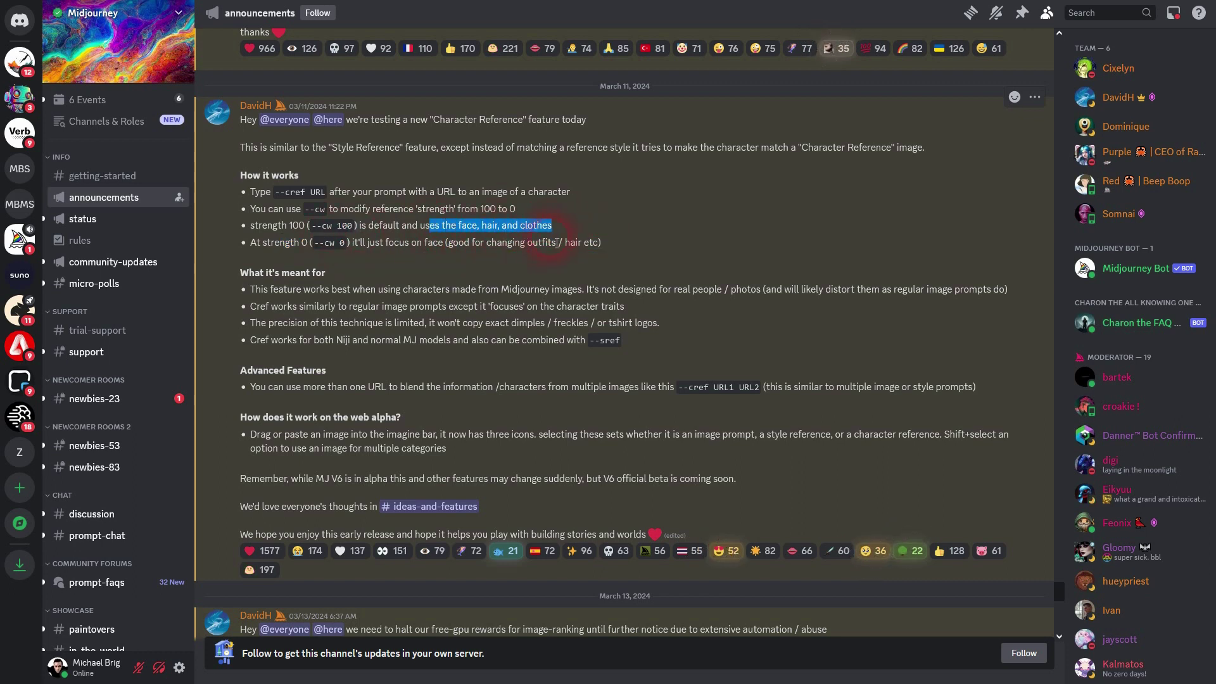
Step: Highlight the --cw 0 note and the word "face" in the Character Reference announcement
left_click_drag(325, 243, 356, 249)
double_click(430, 245)
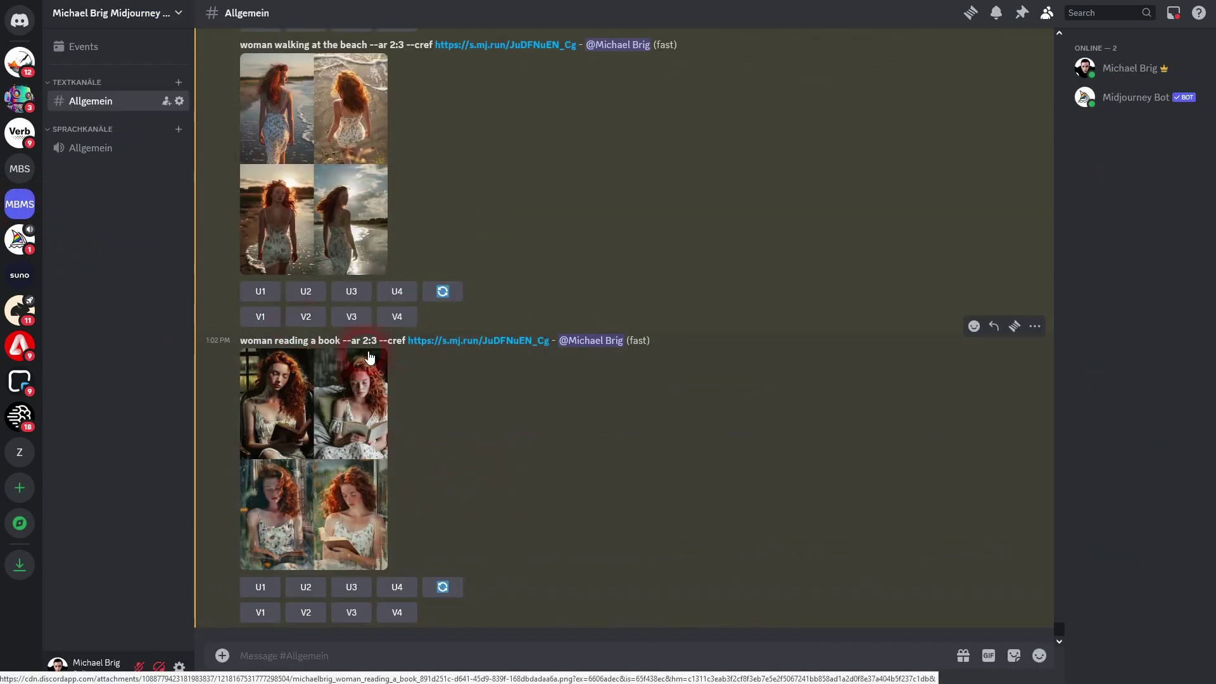
Step: Paste the previous /imagine prompt with its --cref link in the Allgemein channel and replace "walking the streets" with "wearing a green dress"
key("ctrl+v")
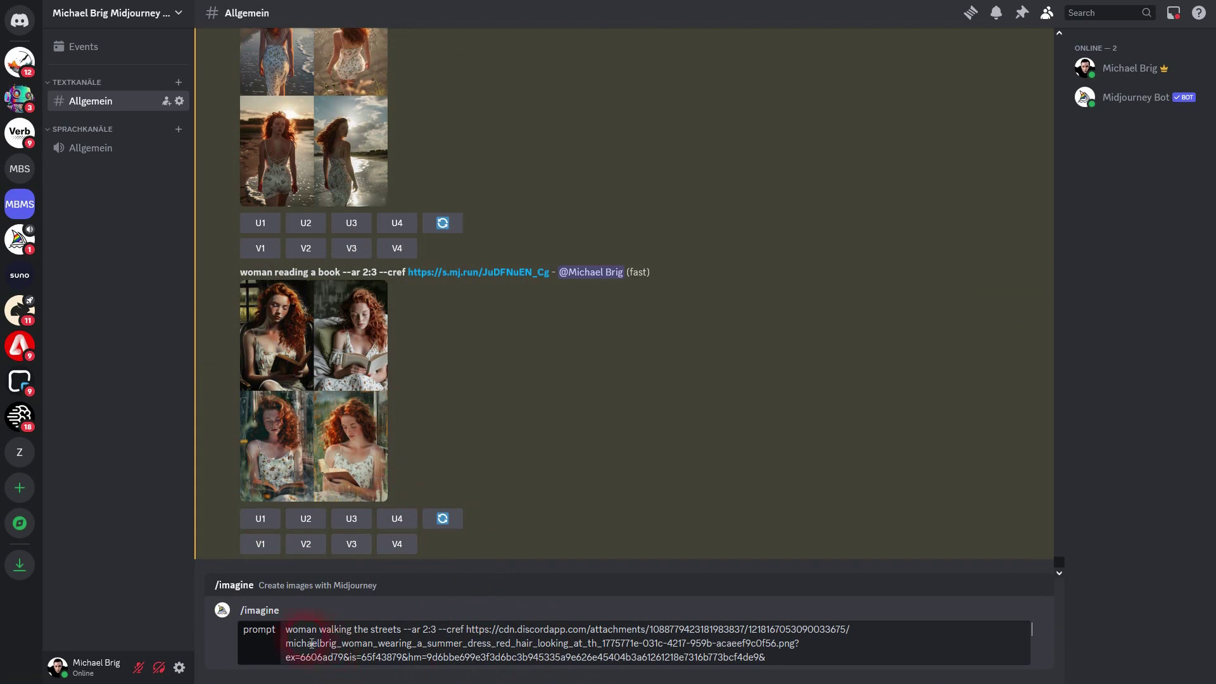
left_click_drag(319, 630, 401, 630)
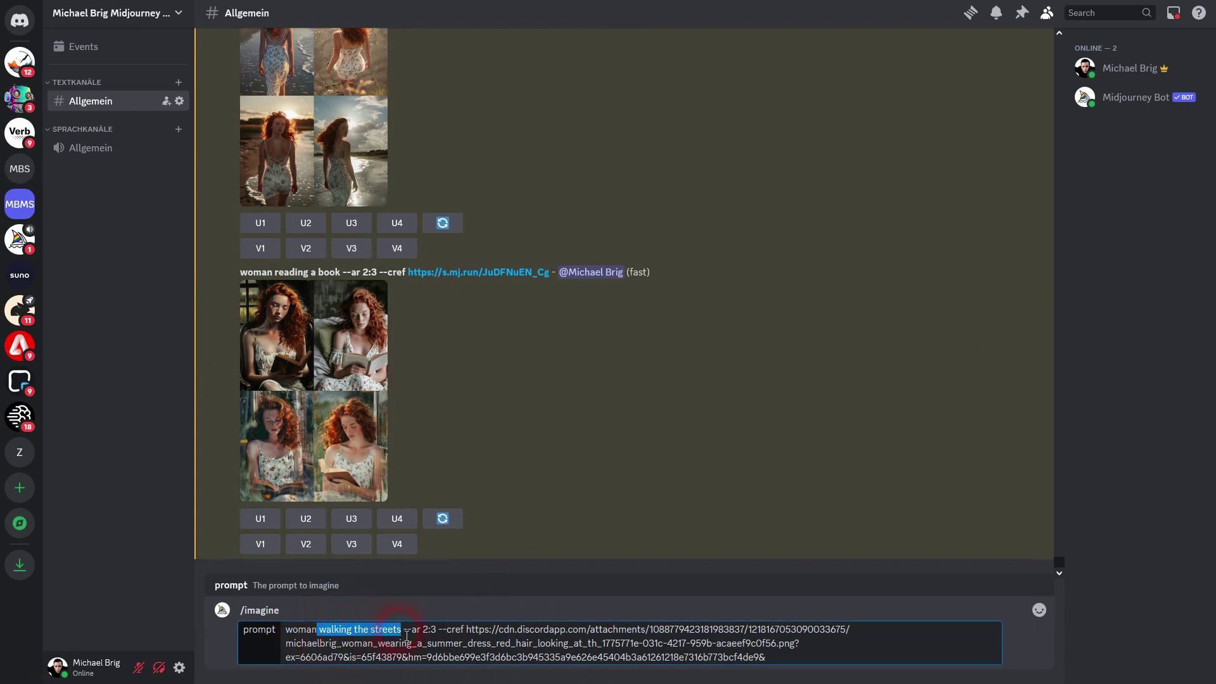
type("wearing a")
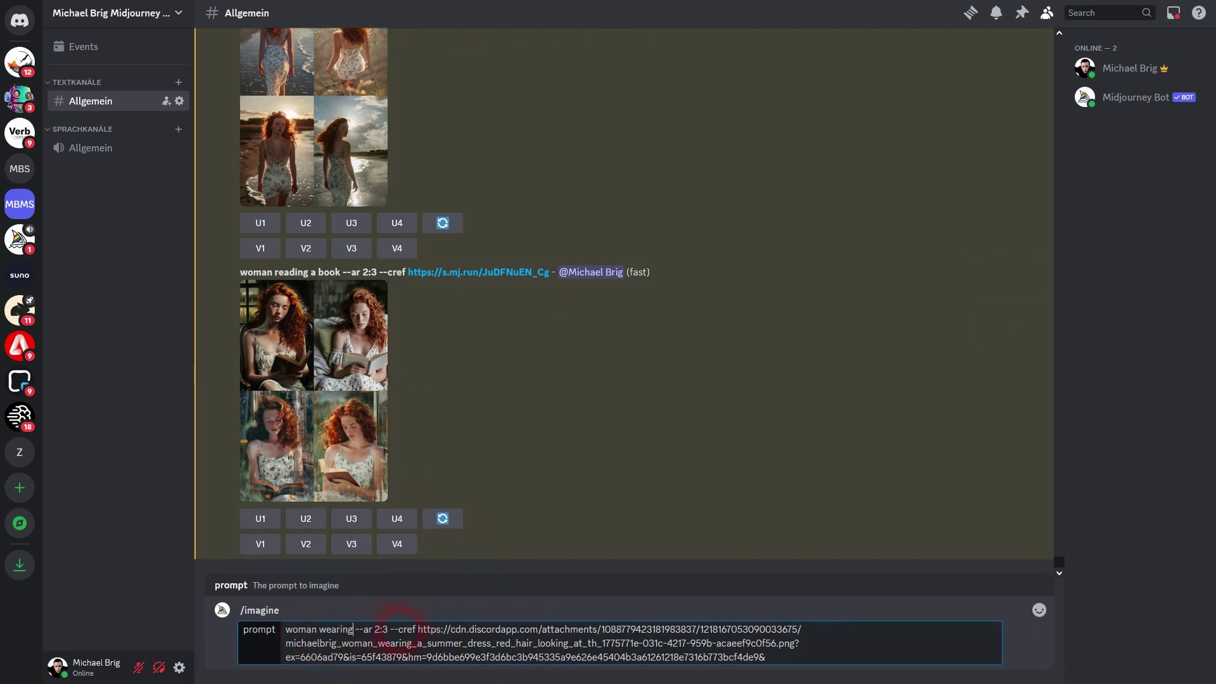
type(" green dress")
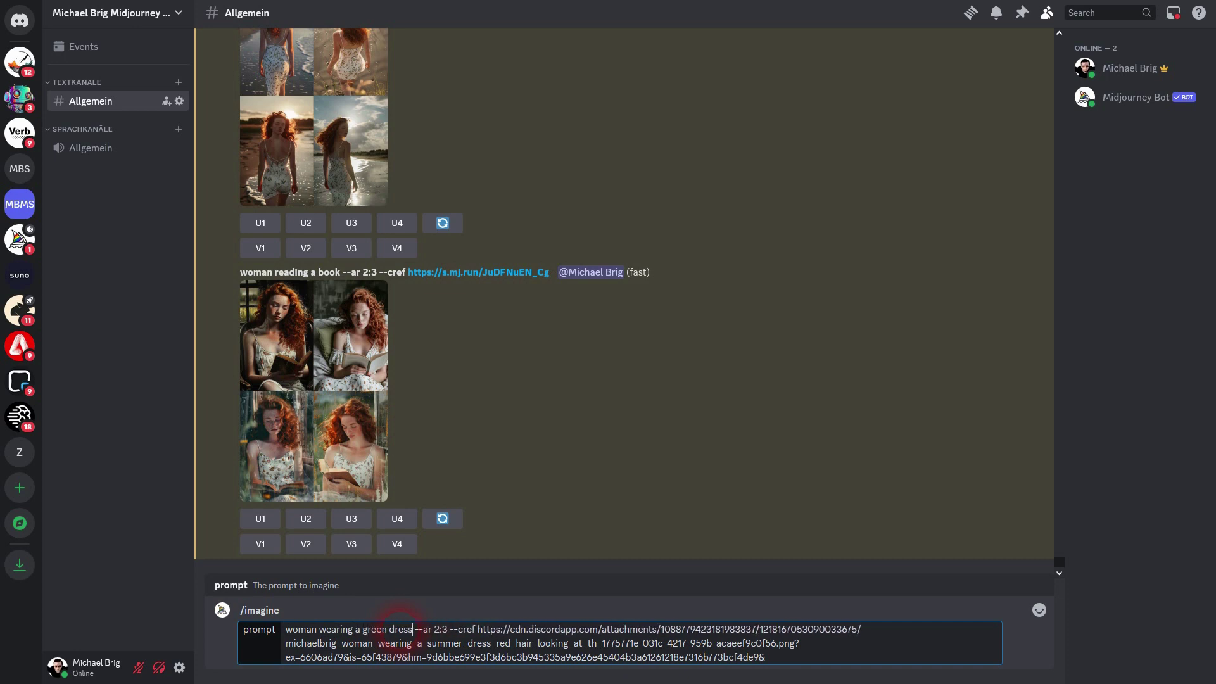
Step: Append --cw 0 after the character reference link and submit the green dress prompt
left_click_drag(450, 630, 477, 630)
left_click(826, 663)
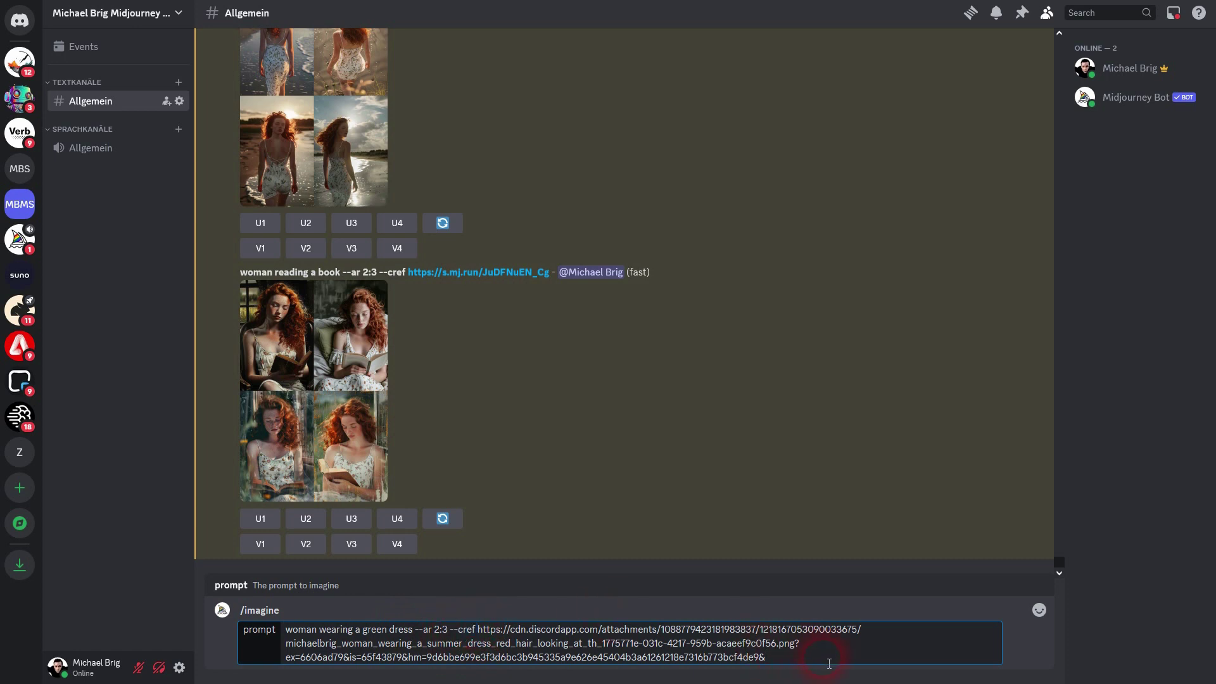
type("--cw 0")
left_click_drag(766, 658, 797, 657)
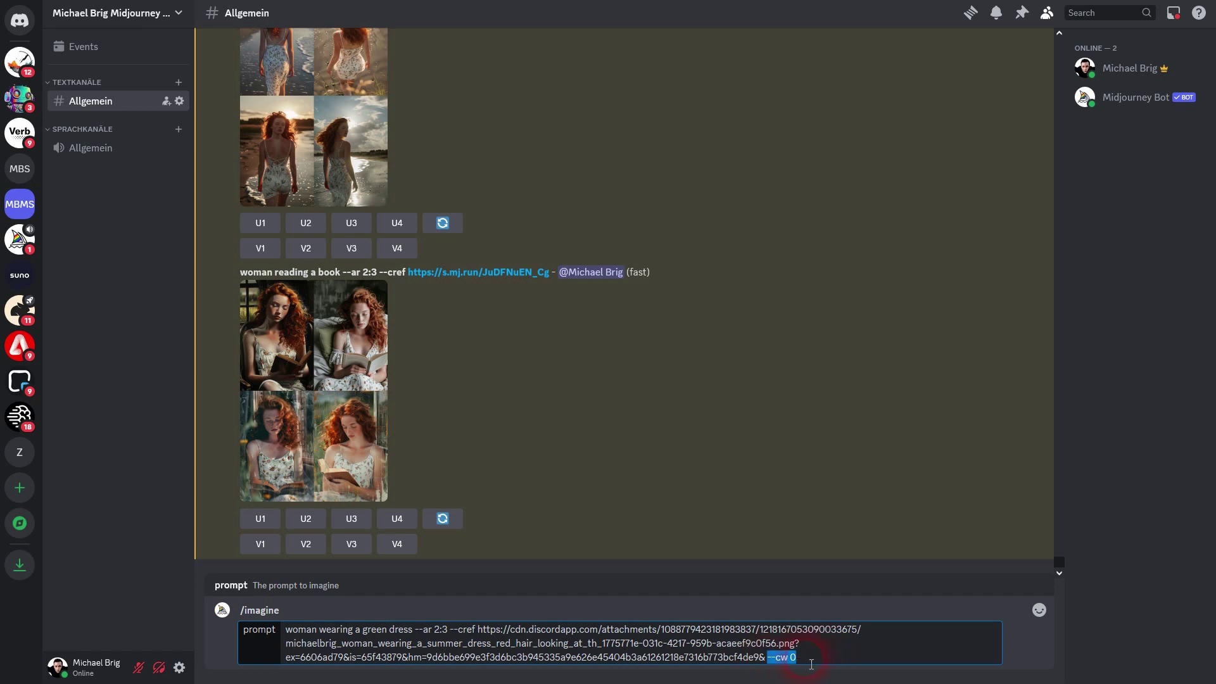
key("Return")
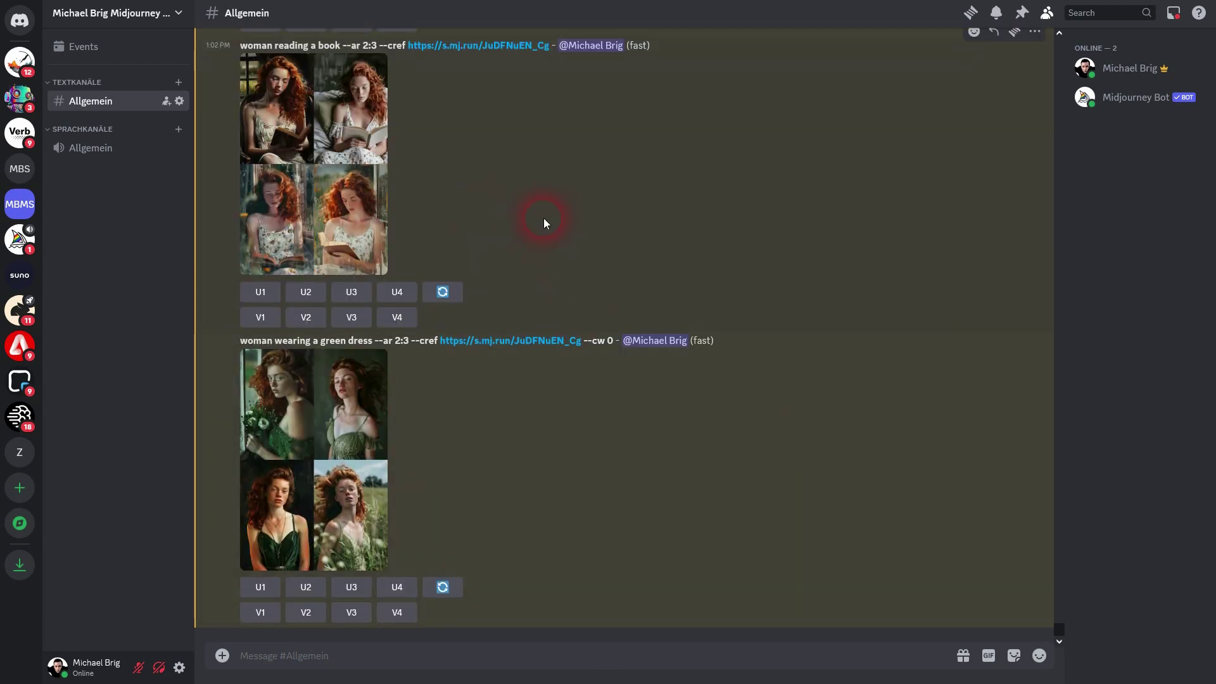
Step: Enlarge the "woman wearing a green dress" grid and open it in the browser
left_click(325, 439)
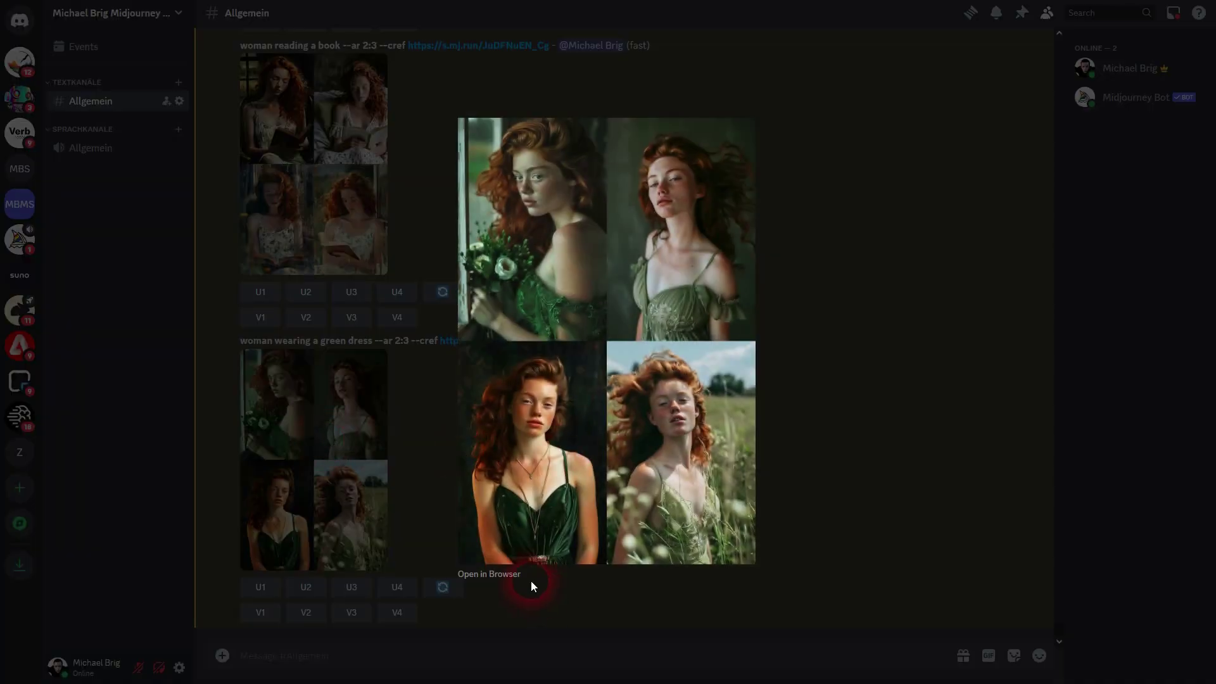
left_click(510, 574)
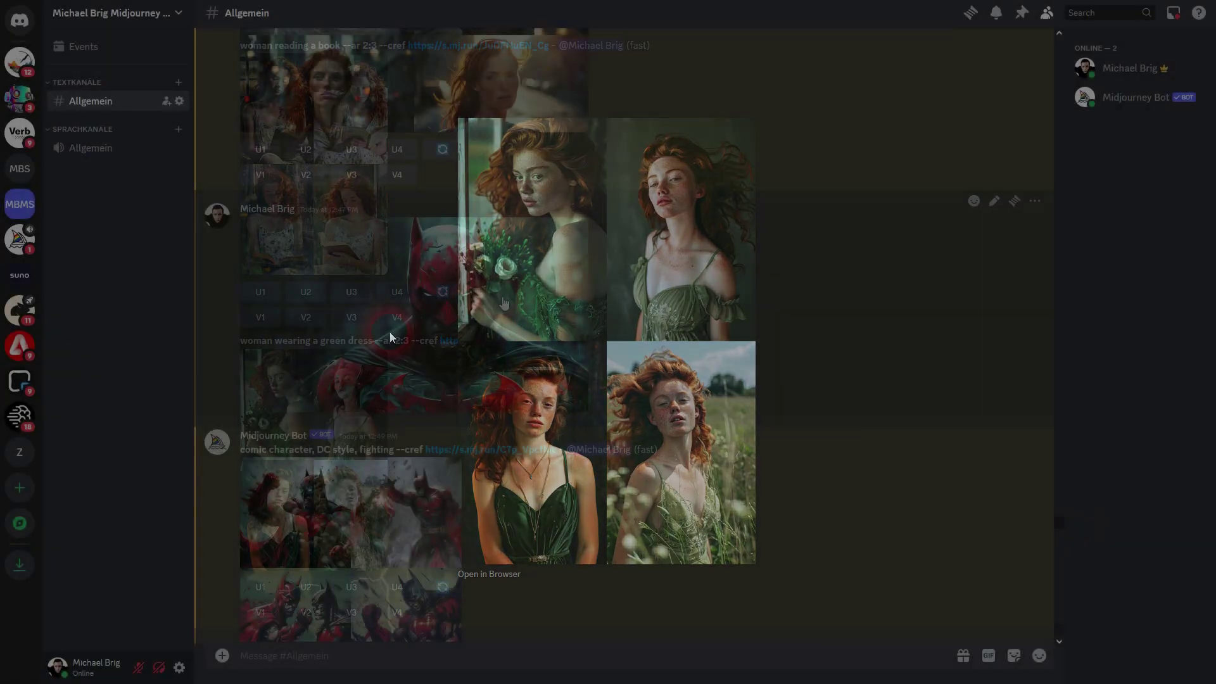
Step: View the red Batman reference image enlarged and the "comic character, DC style, fighting" grid made from it
scroll(468, 275, "down", 3)
left_click(453, 222)
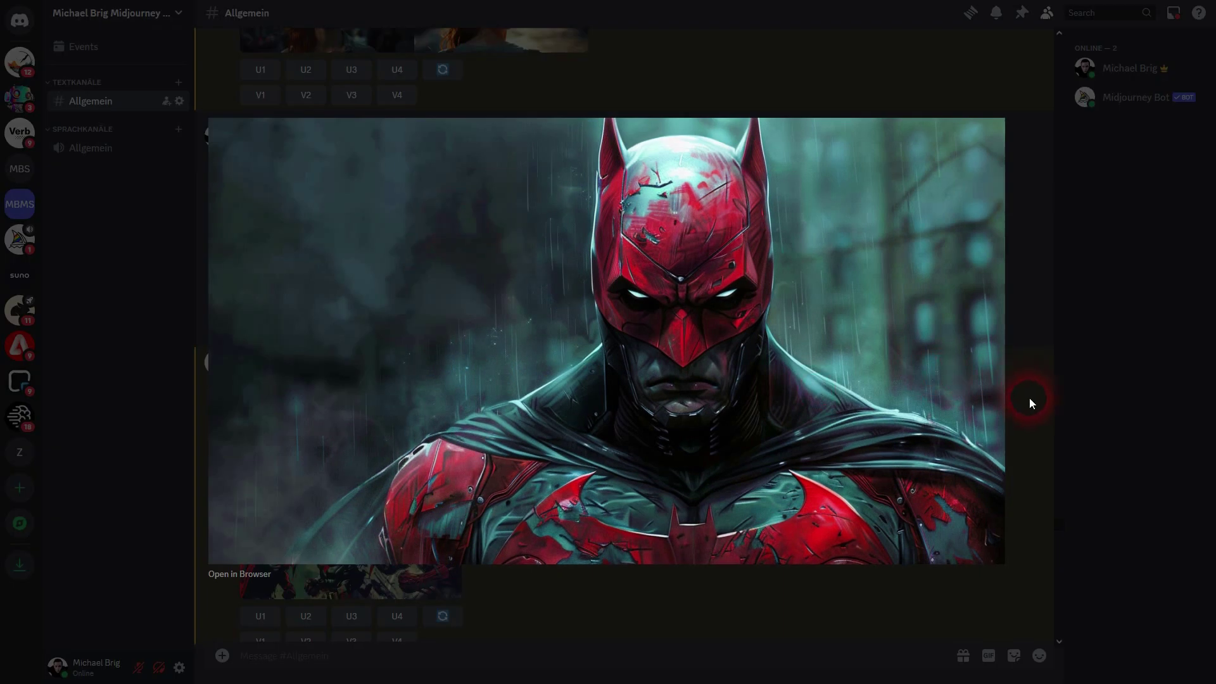
left_click(1028, 397)
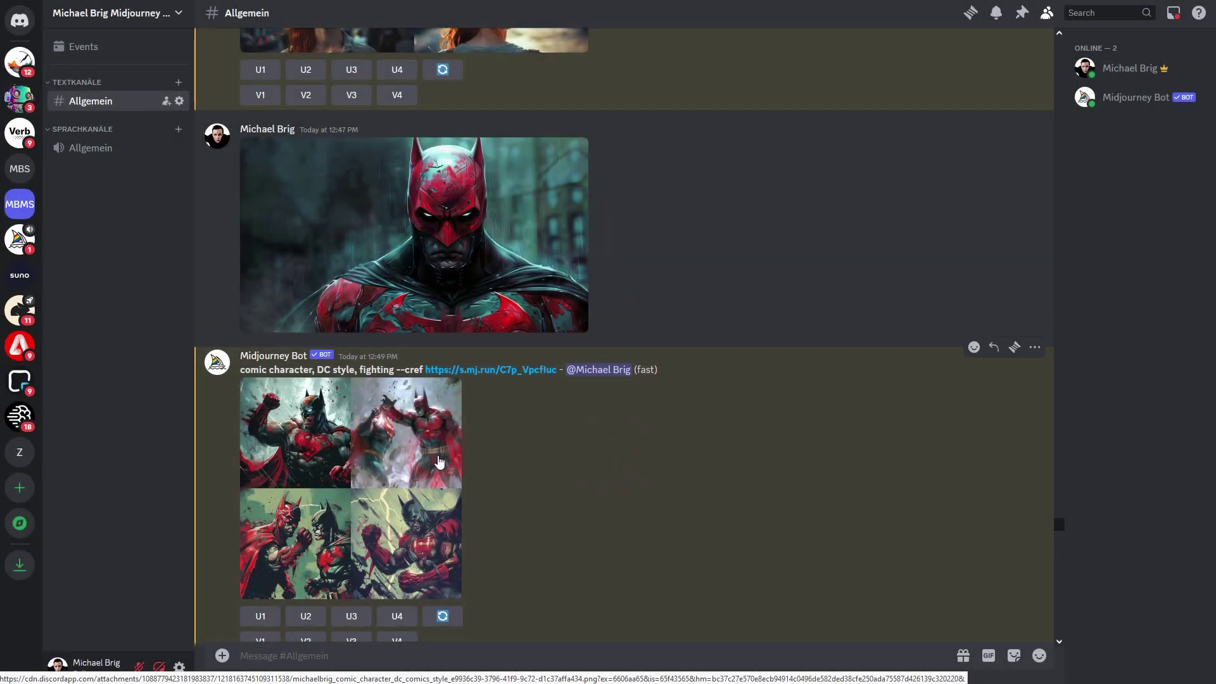
left_click(391, 463)
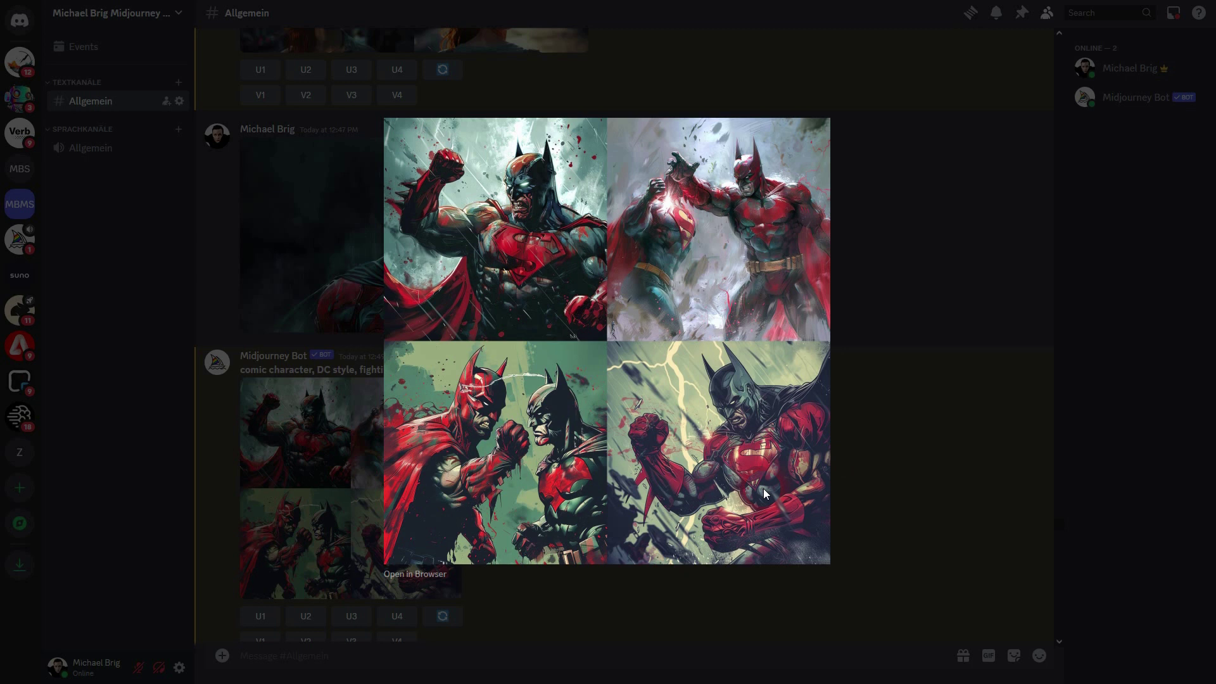
left_click(837, 455)
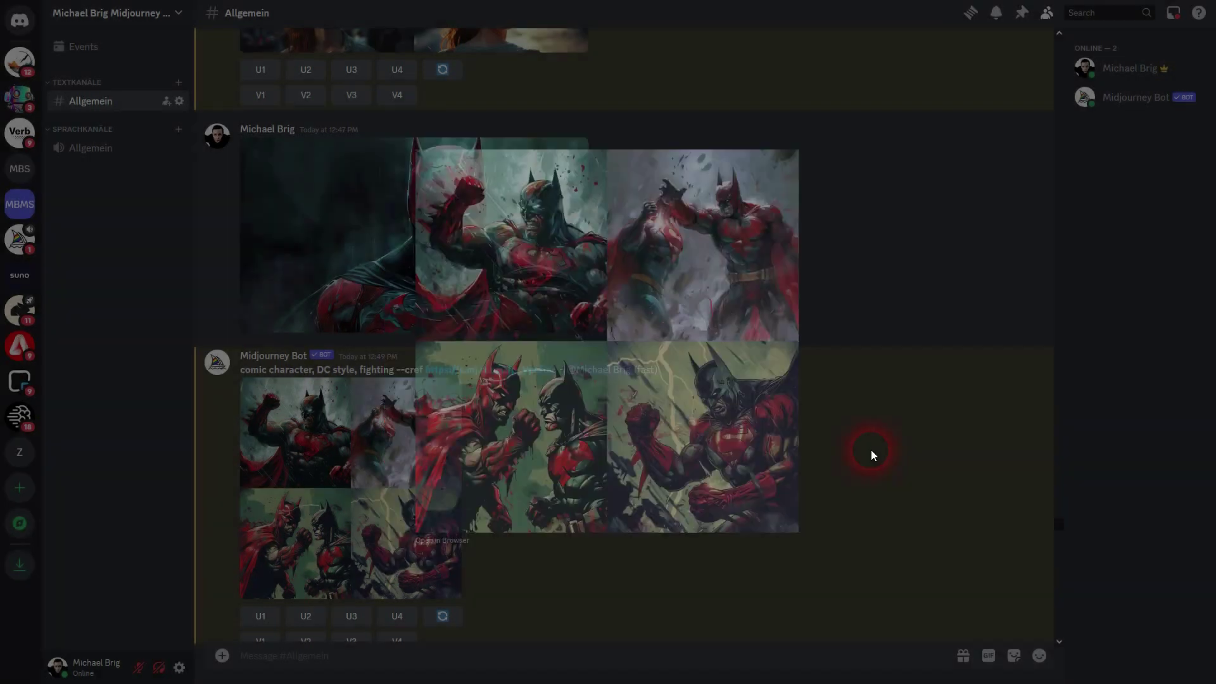